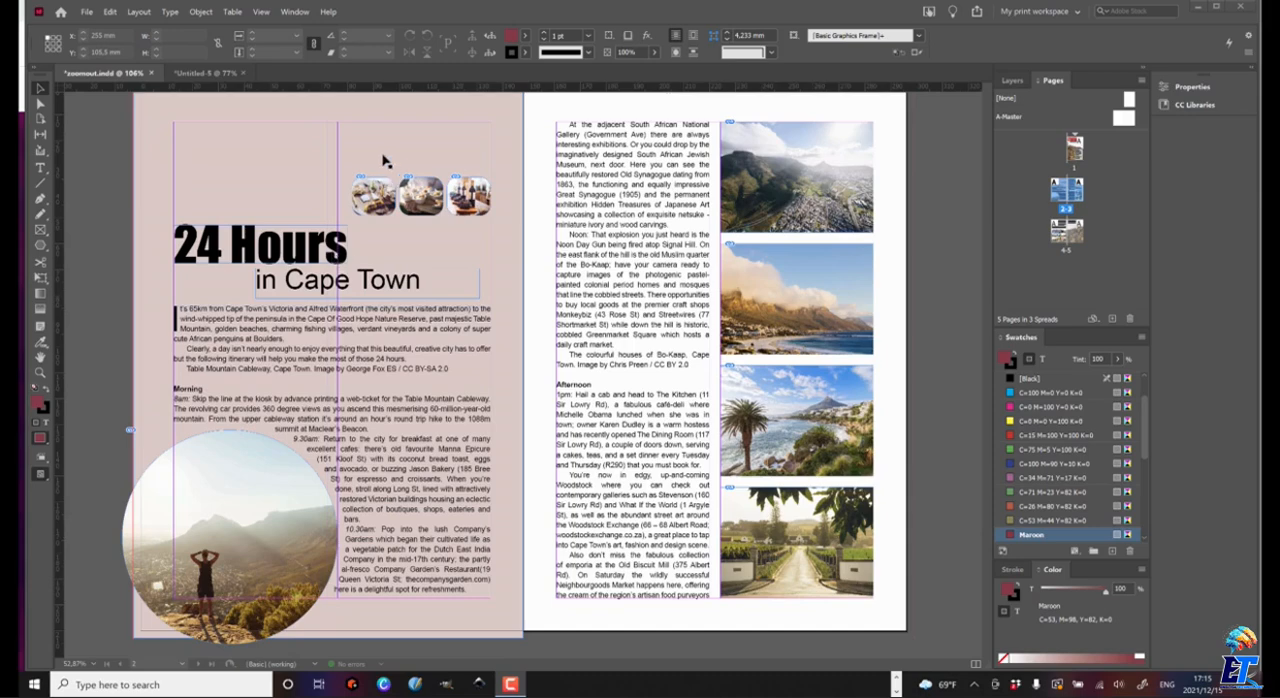
In the Untitled-5 document, set the Cape Town heading to the Impact font at 30 pt.
left_click(206, 73)
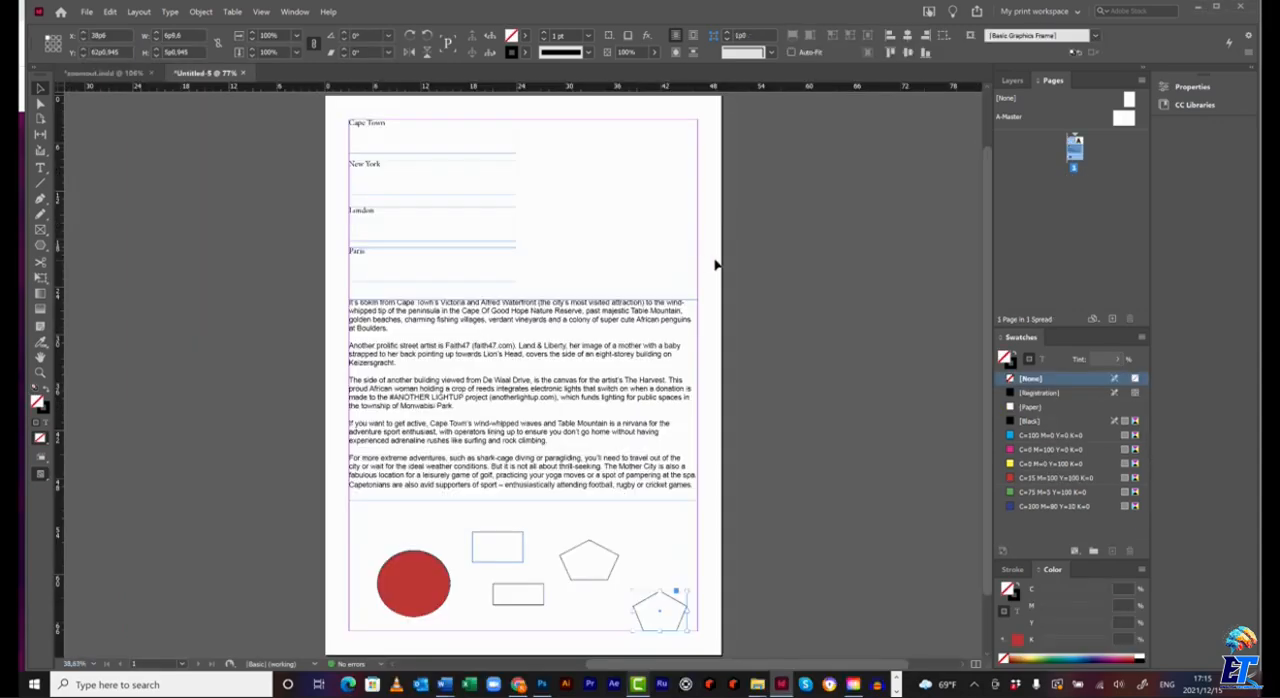
left_click(40, 372)
left_click_drag(322, 108, 654, 329)
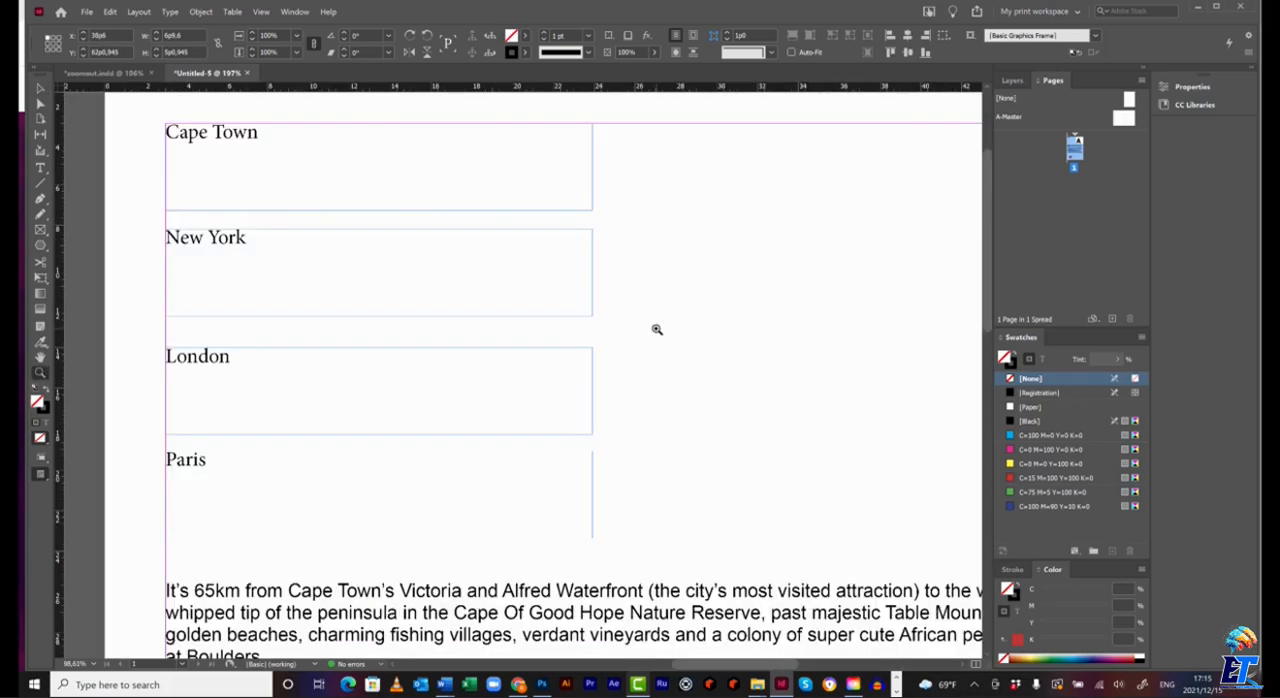
left_click(40, 167)
left_click_drag(258, 132, 165, 132)
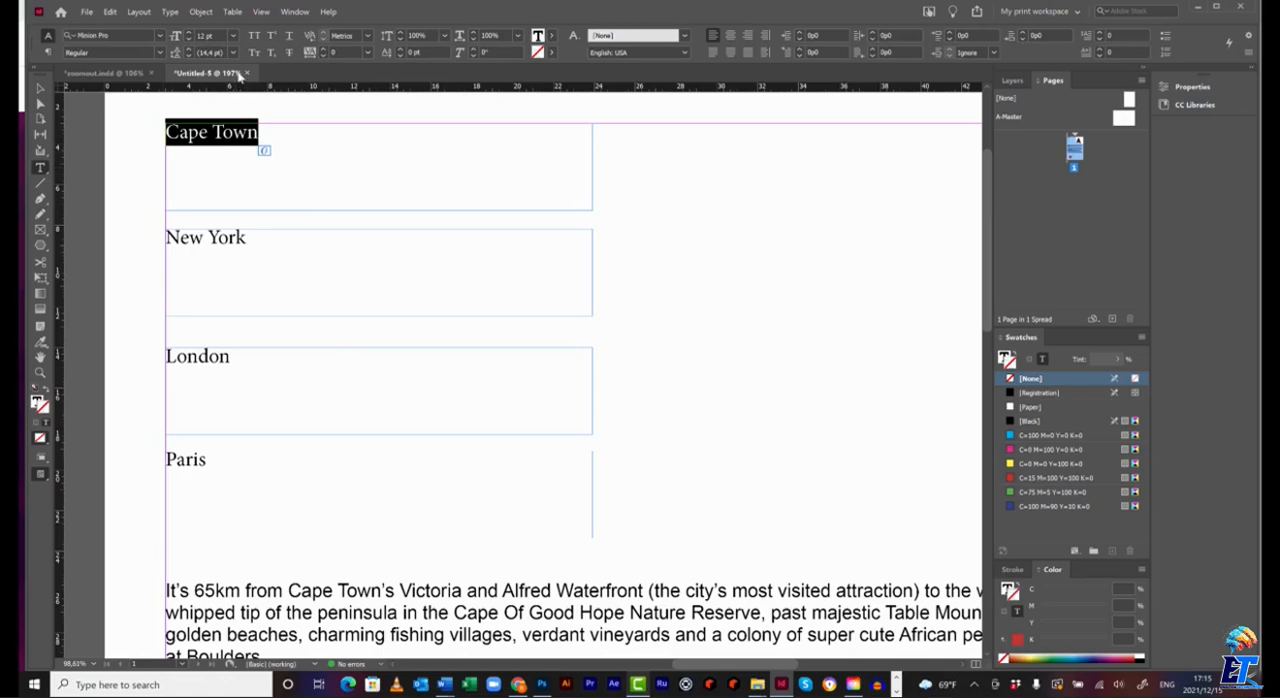
left_click(159, 36)
type("impact")
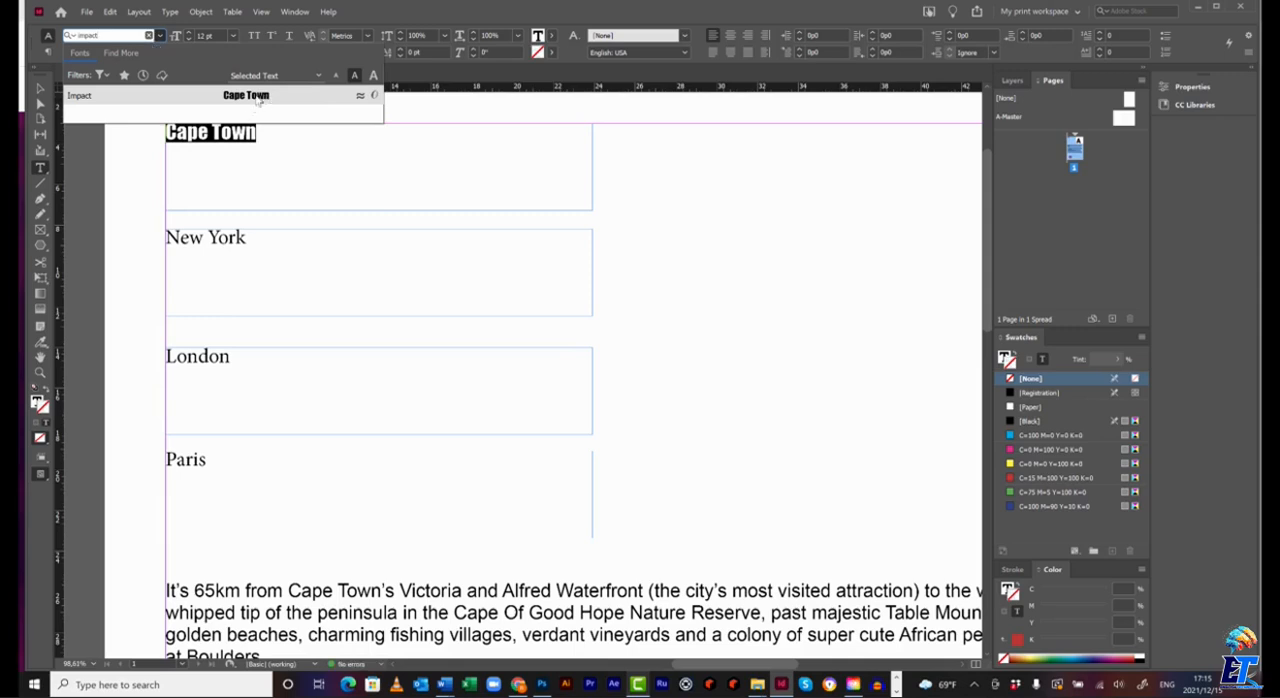
left_click(259, 101)
left_click(232, 36)
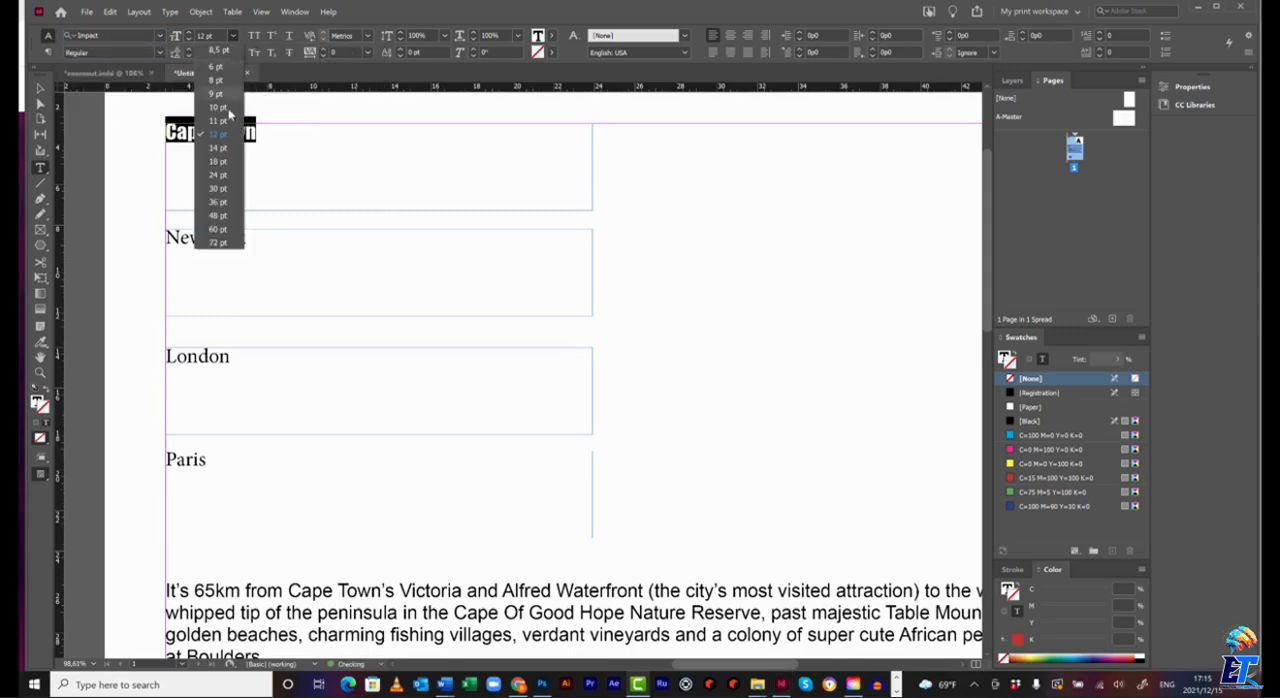
left_click(220, 190)
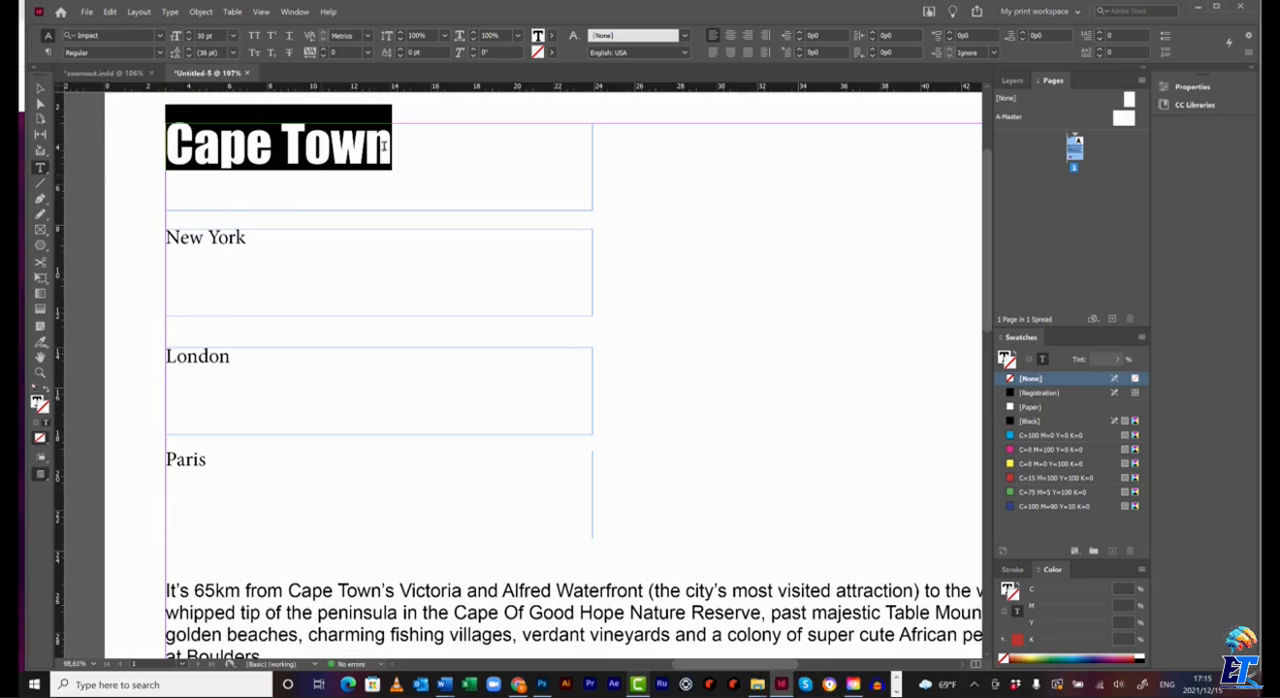
Fill the Cape Town heading text with the red swatch C=15 M=100 Y=100 K=0 and deselect it.
left_click(1025, 477)
key("ctrl+z")
left_click(1003, 357)
left_click(1028, 477)
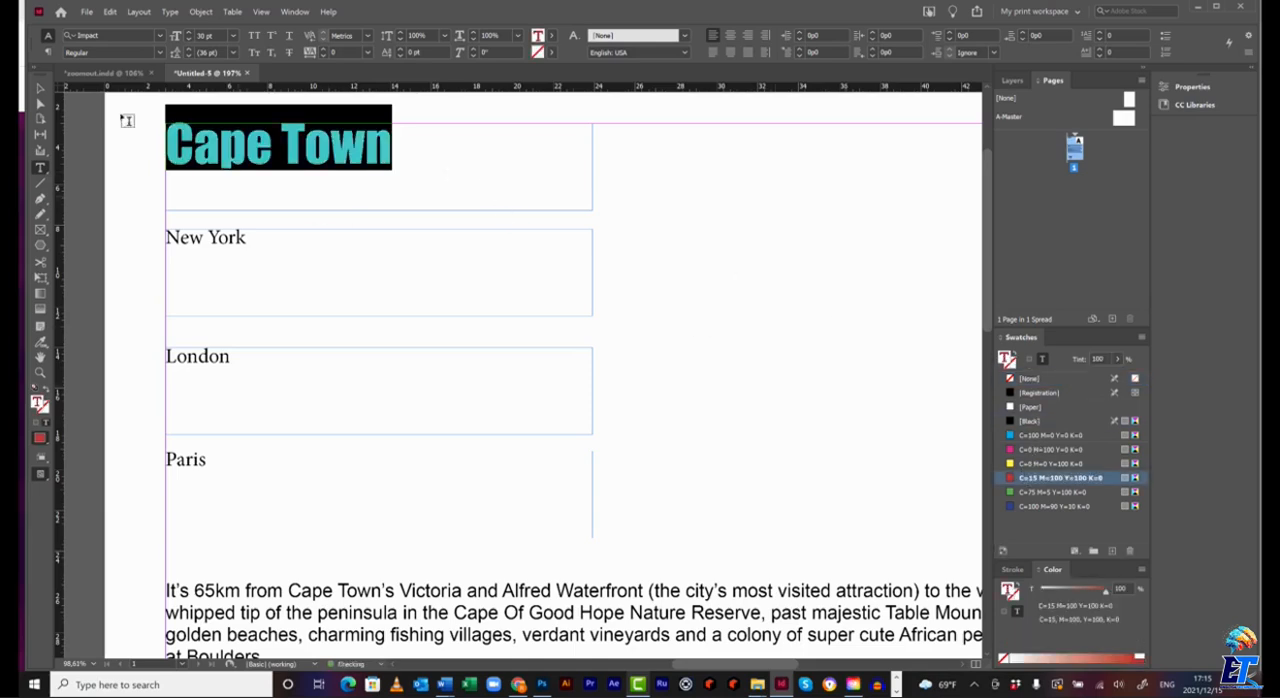
key("Escape")
left_click(779, 233)
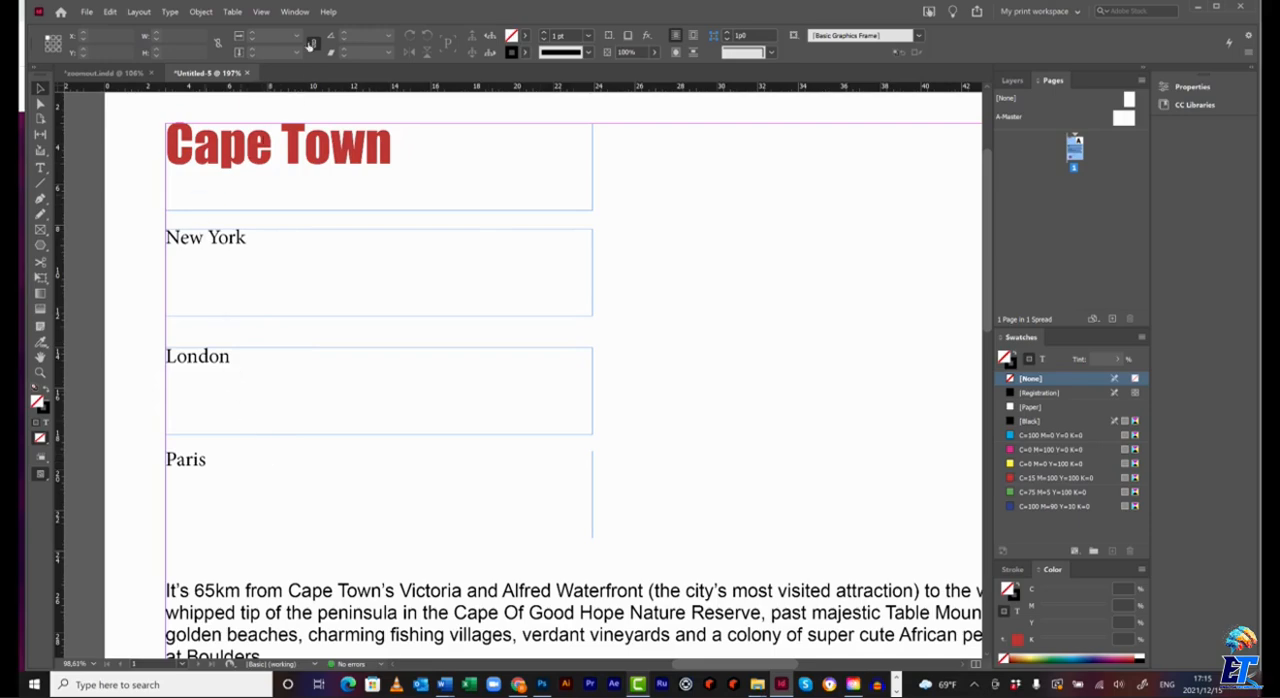
Display the Character Styles and place them on the blank page area beside the city headings.
left_click(296, 12)
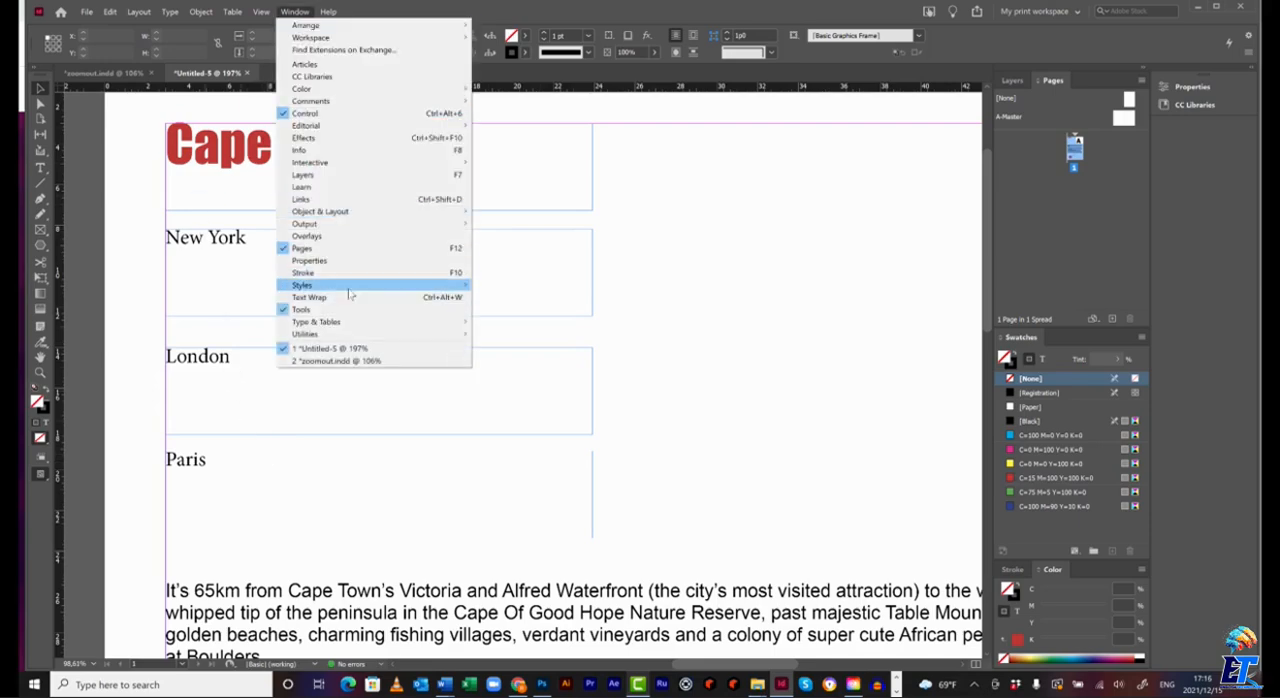
mouse_move(350, 285)
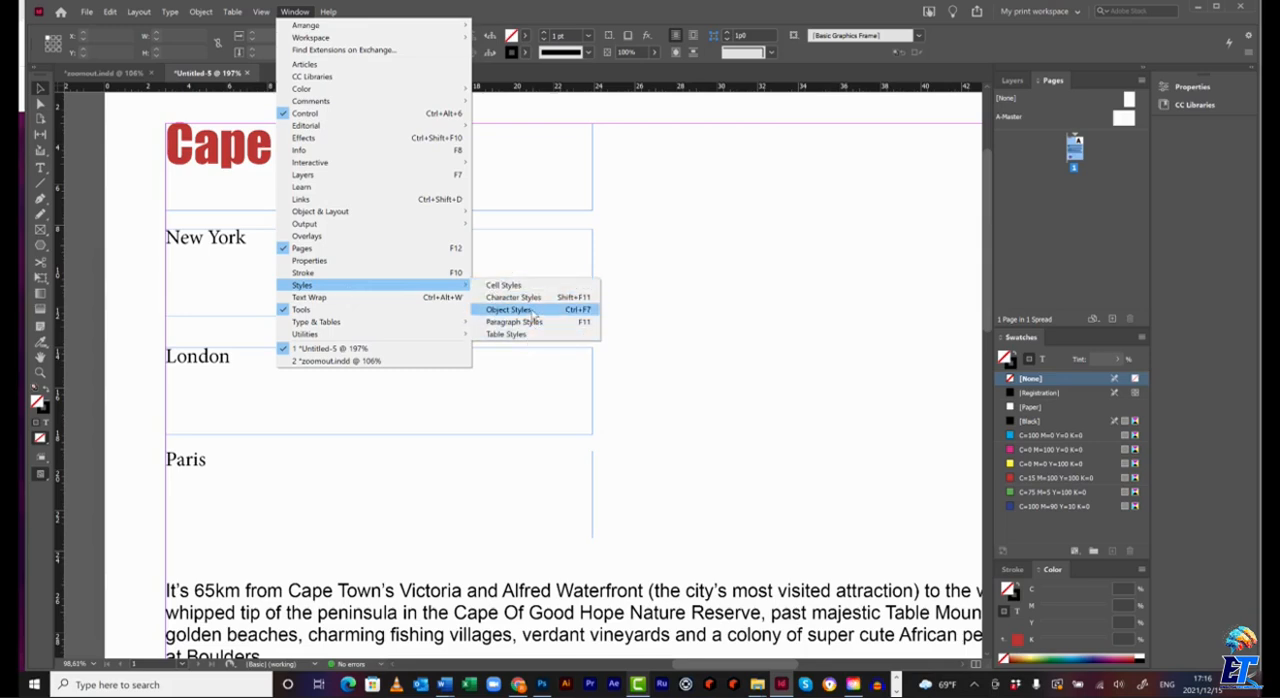
left_click(532, 298)
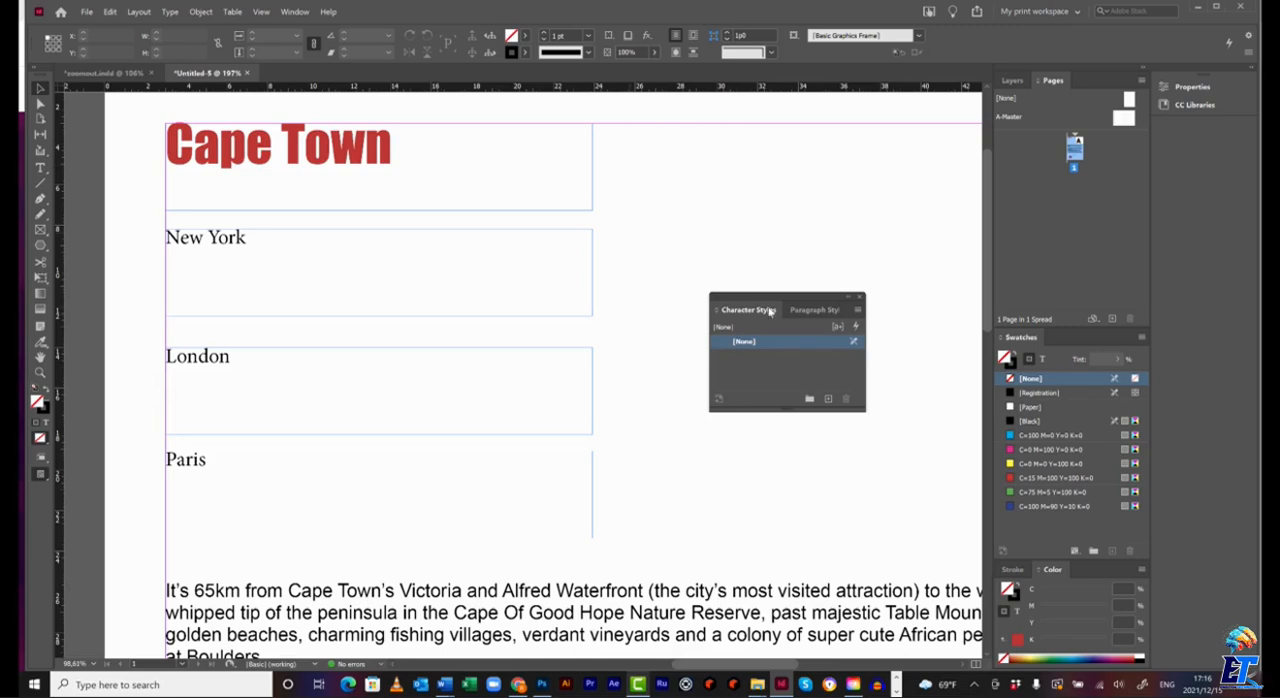
left_click_drag(774, 298, 745, 203)
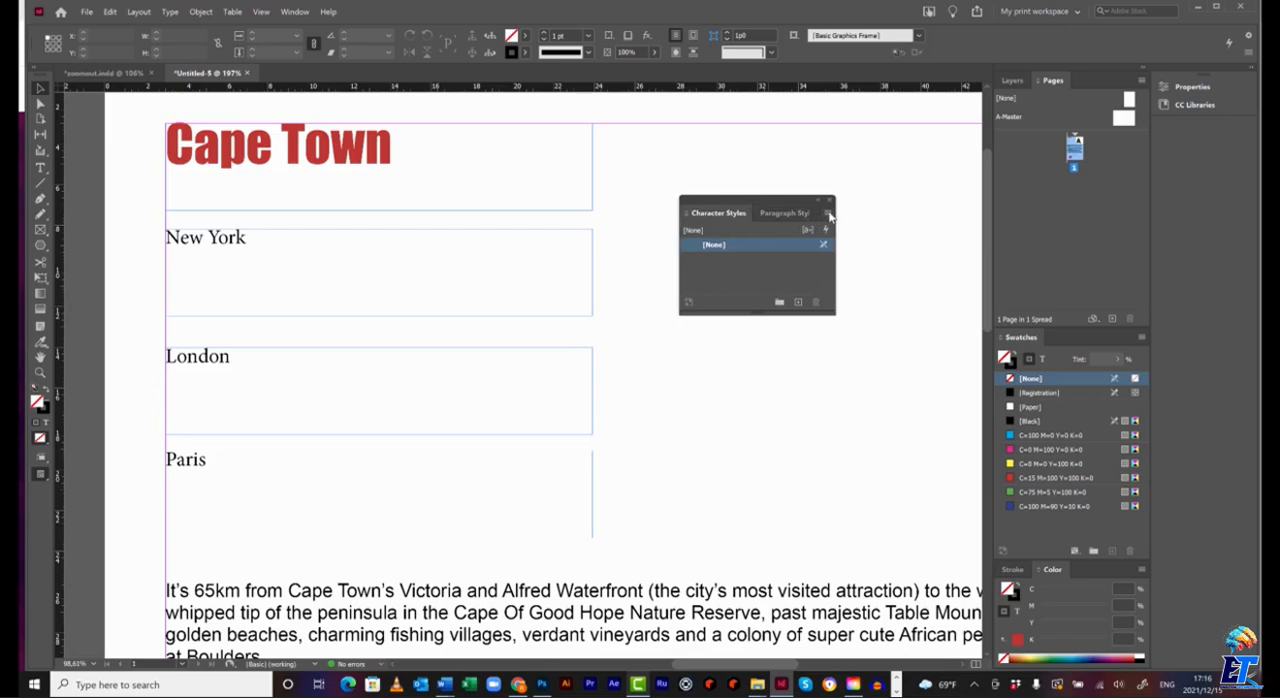
left_click(826, 214)
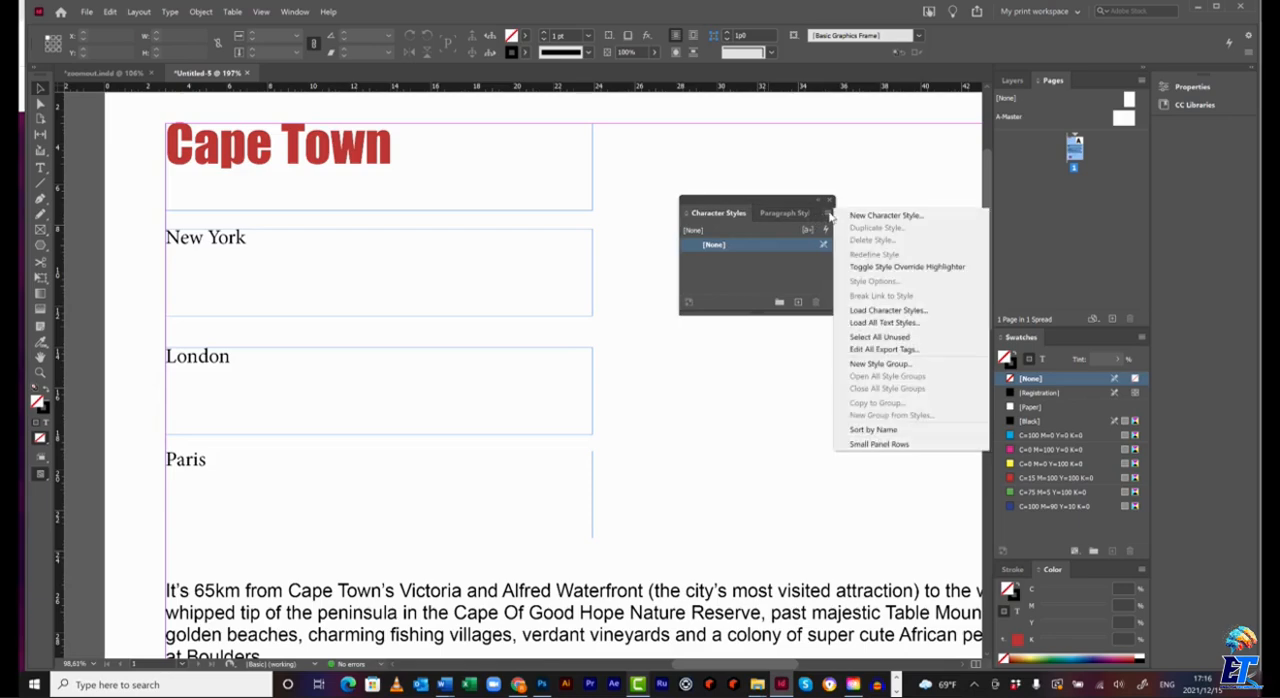
left_click(893, 216)
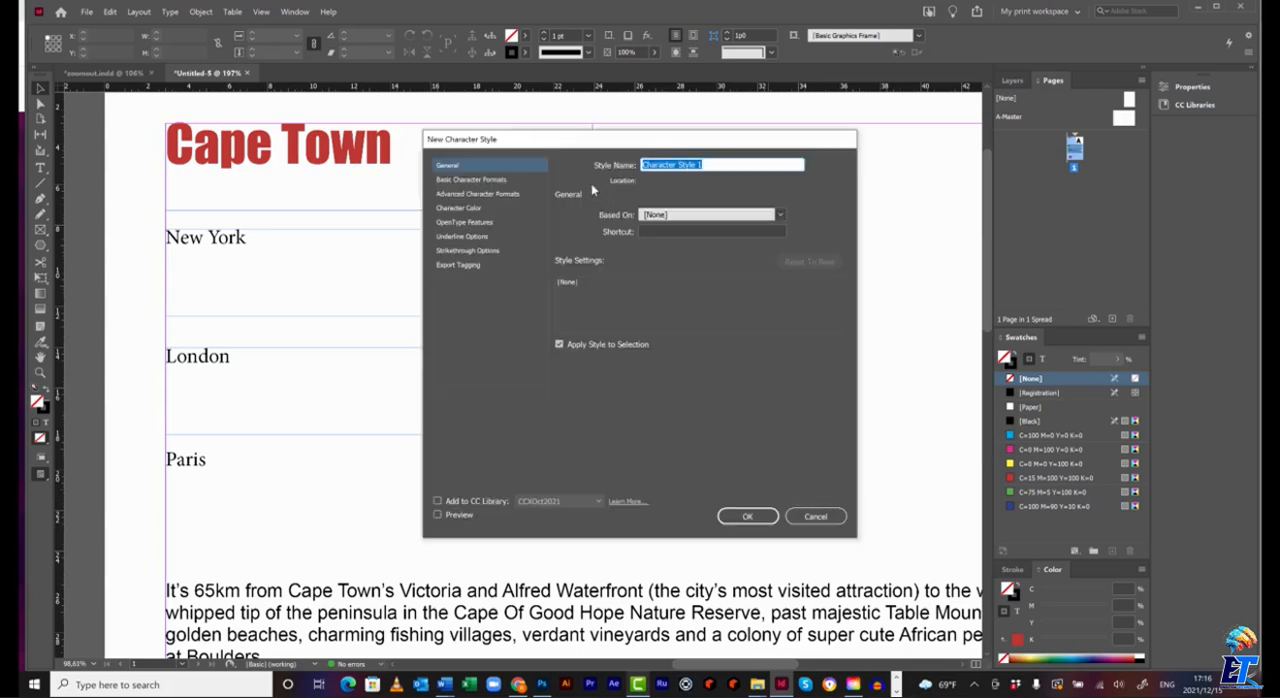
left_click(816, 516)
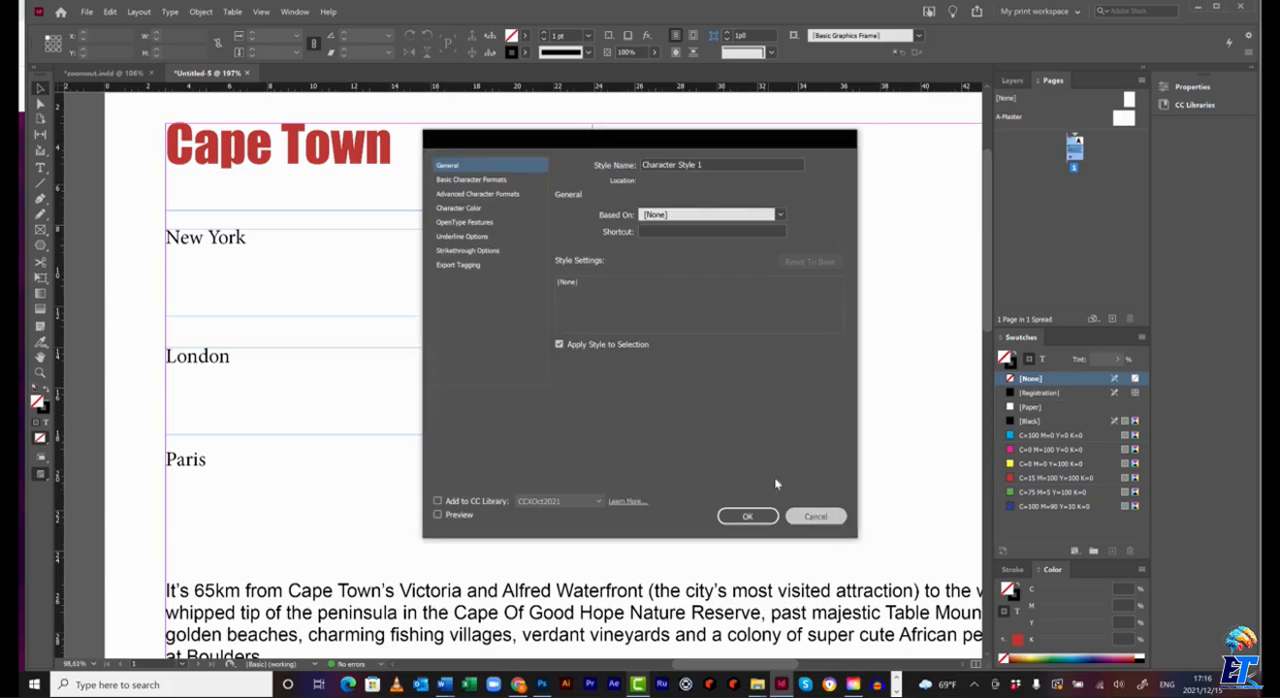
Start a new character style from the formatted Cape Town text and name it Myheadings.
double_click(350, 137)
left_click_drag(392, 145, 166, 145)
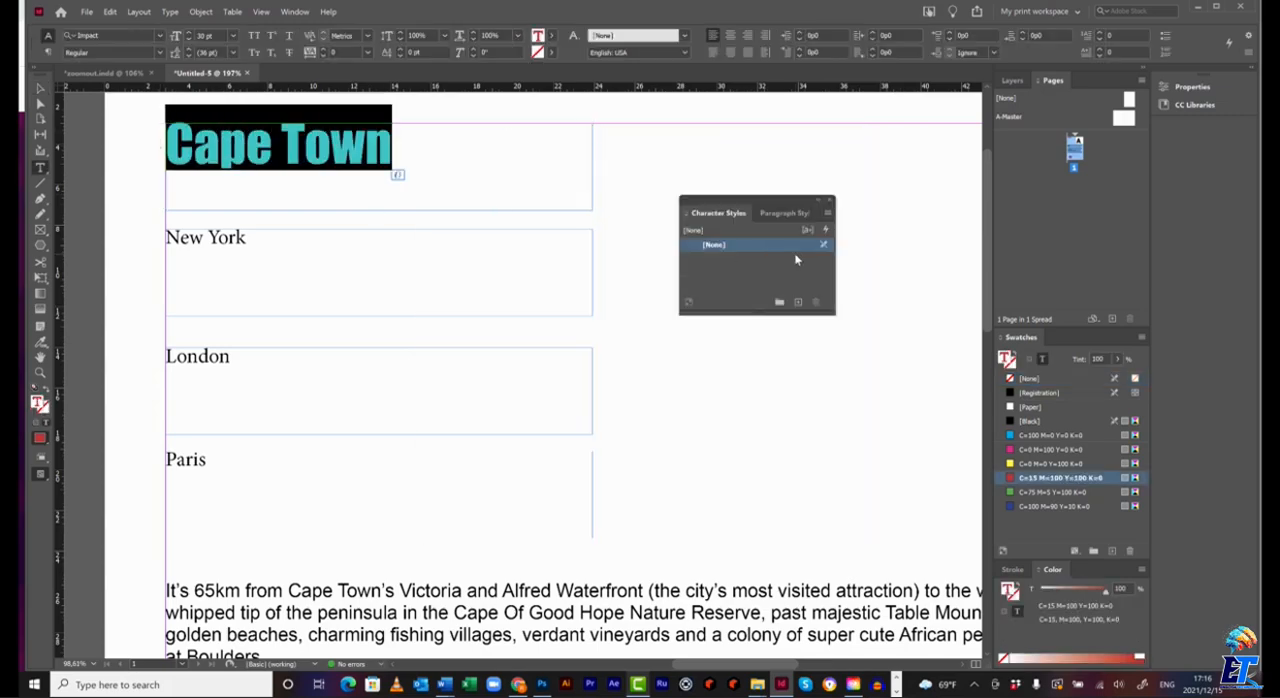
left_click(828, 214)
left_click(897, 218)
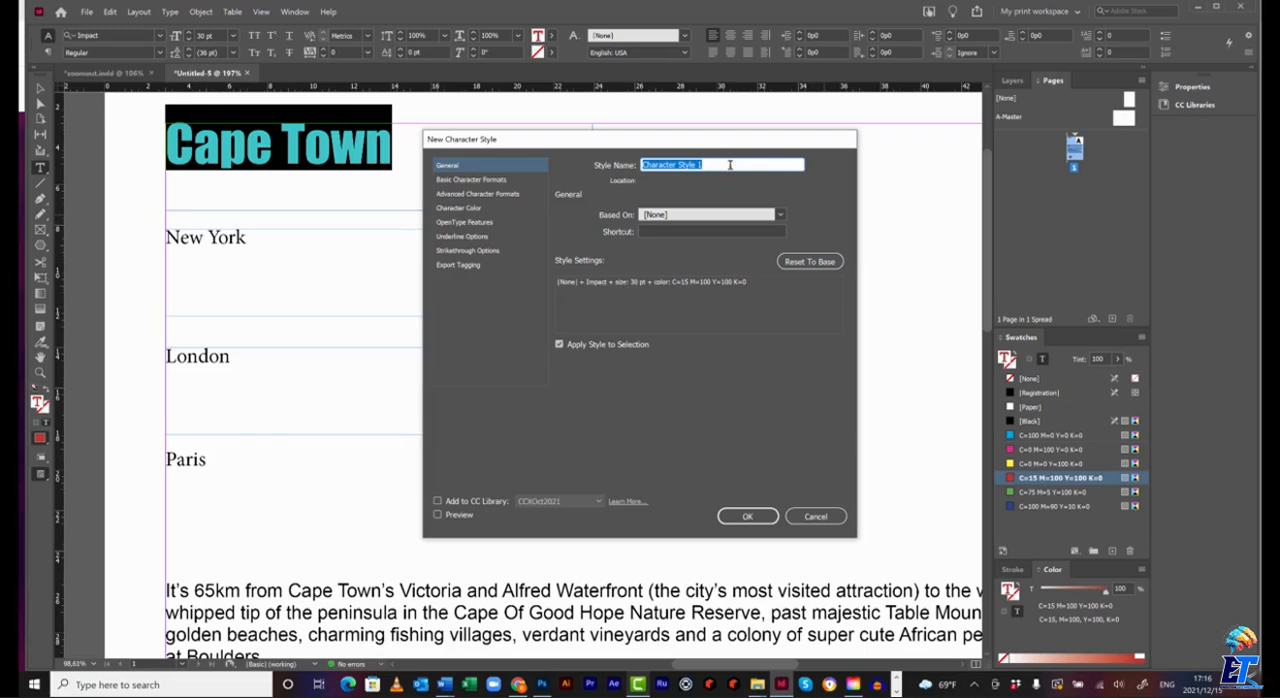
type("Myheadings")
Review the new style's character formats, color, OpenType, underline and strikethrough settings, and create the style.
left_click(493, 181)
left_click(489, 195)
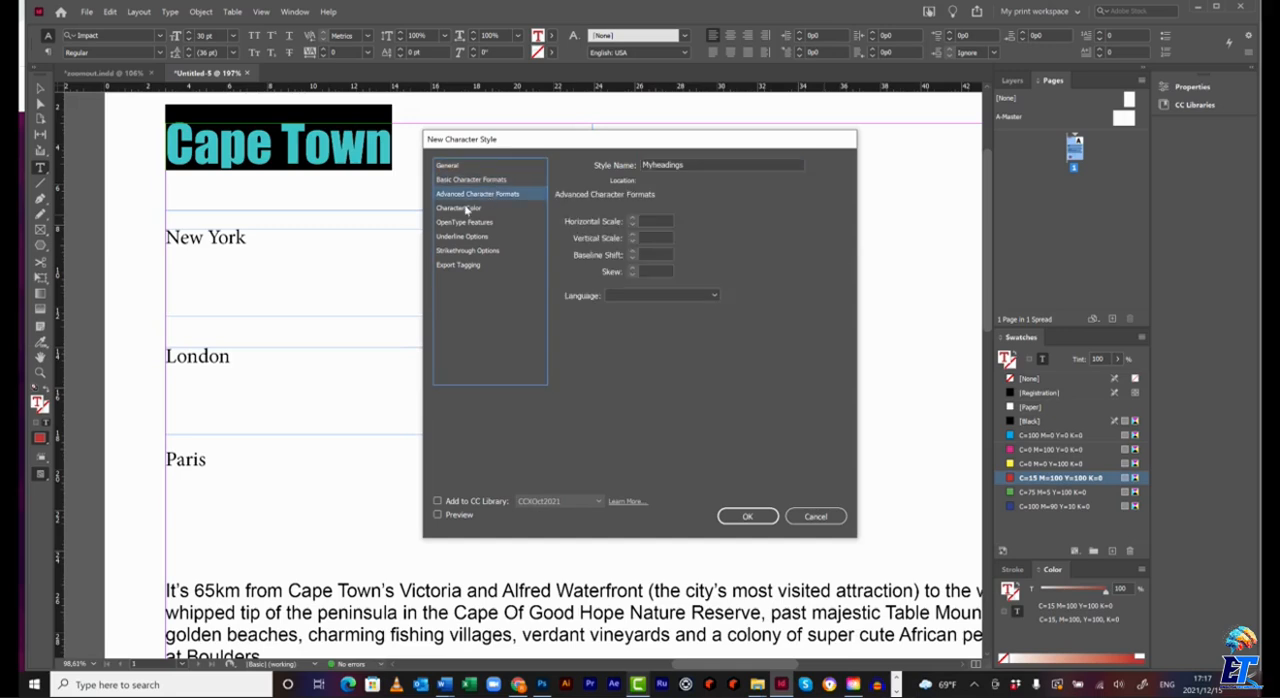
left_click(469, 209)
left_click(474, 223)
left_click(484, 237)
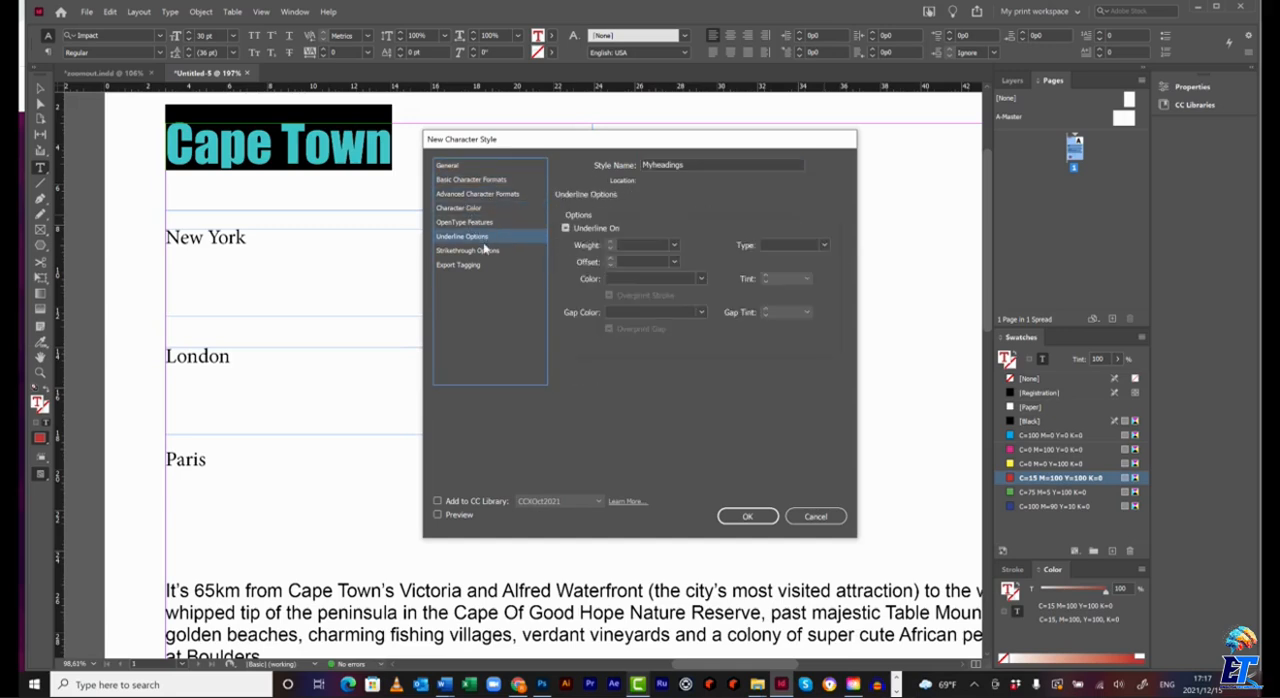
left_click(486, 252)
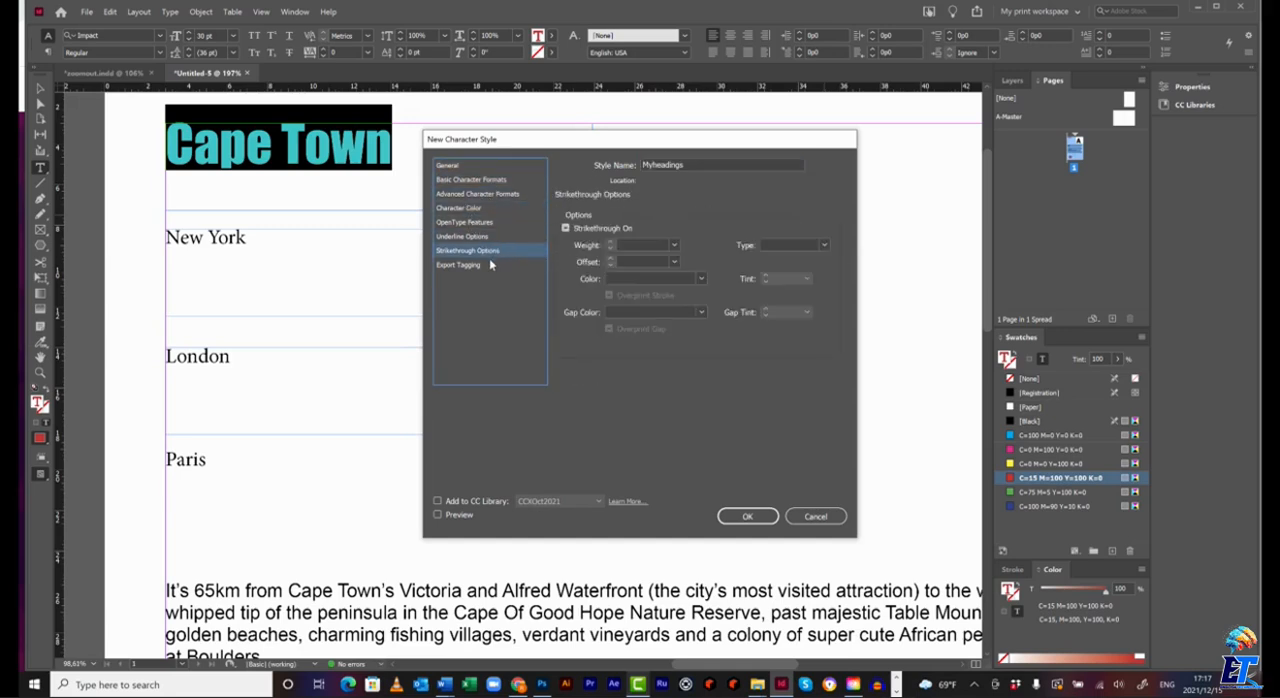
left_click(474, 207)
left_click(472, 180)
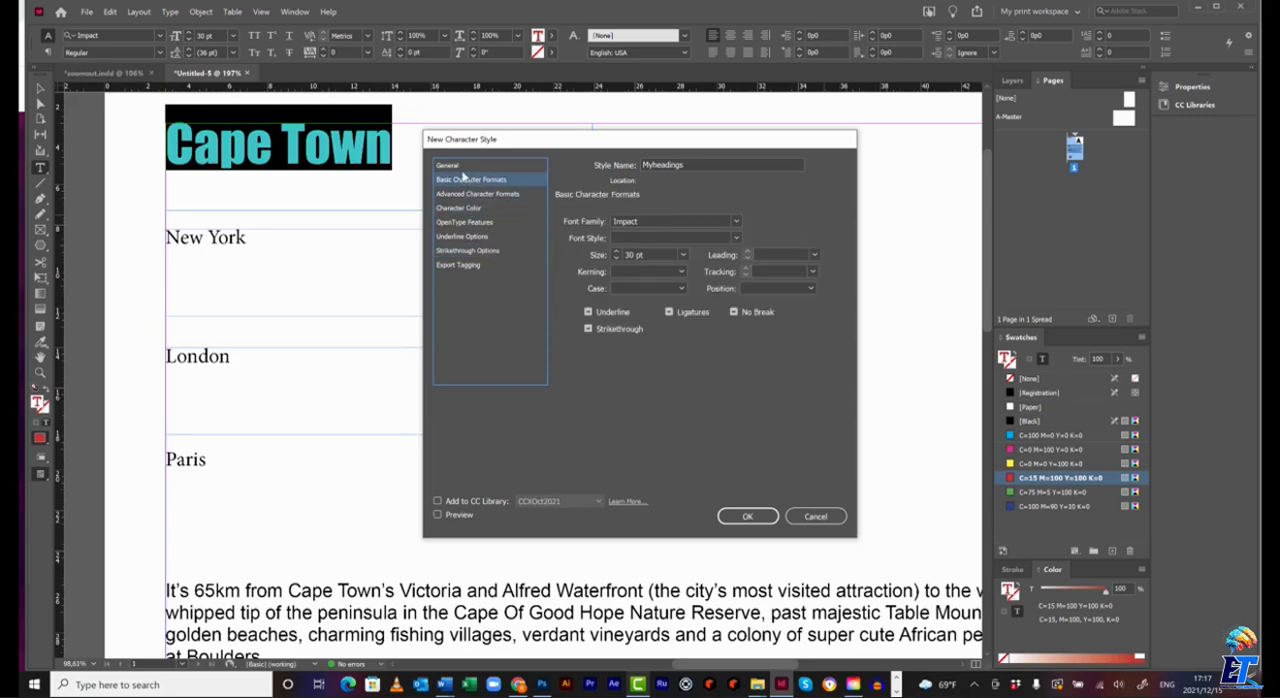
left_click(456, 167)
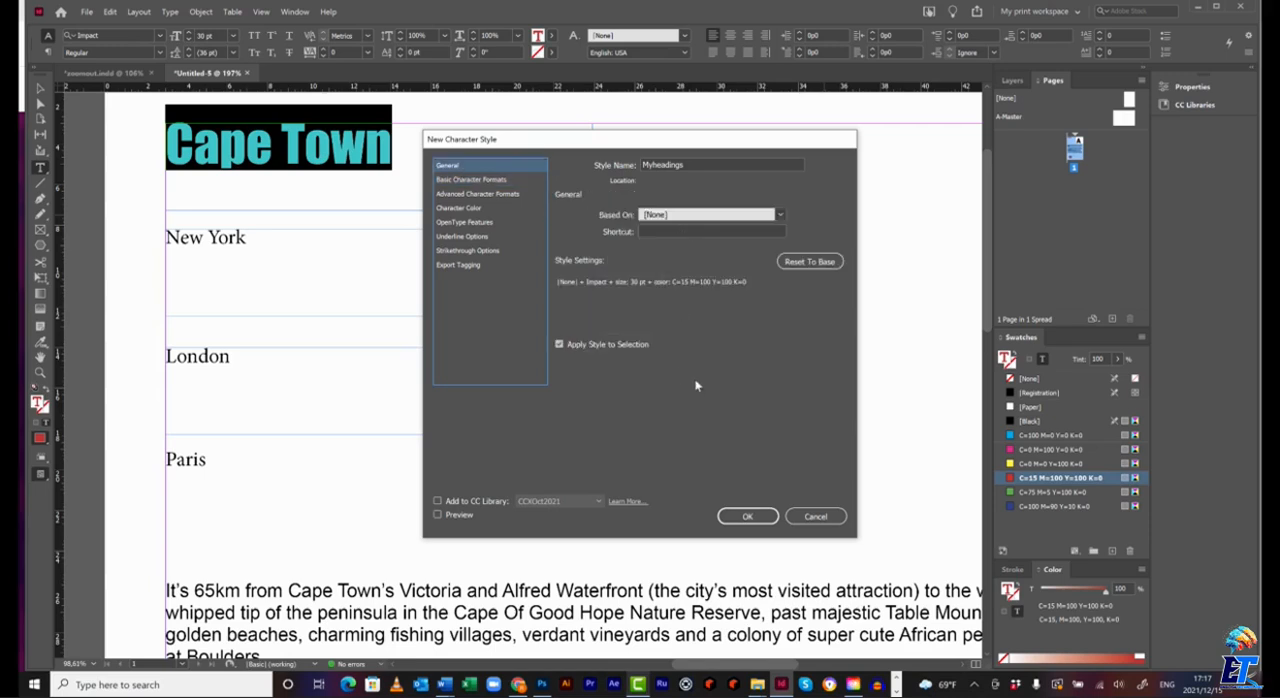
left_click(747, 516)
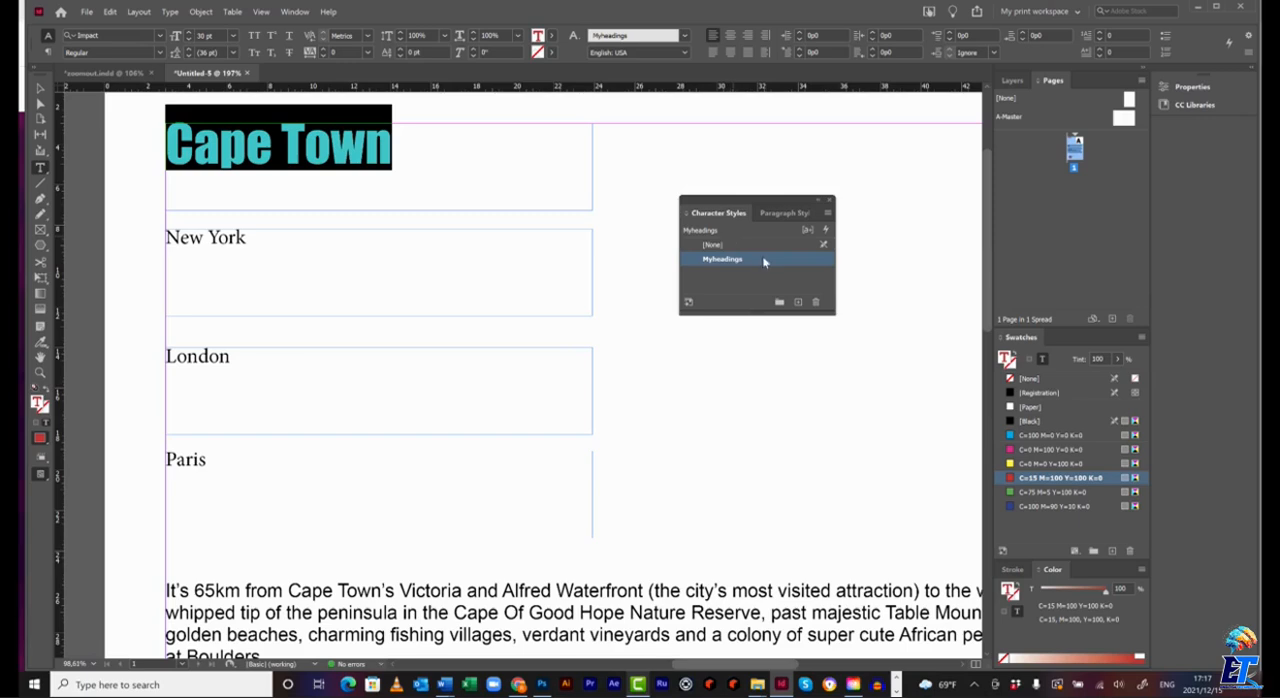
Apply the Myheadings character style to the New York, London and Paris headings.
left_click_drag(296, 238, 162, 238)
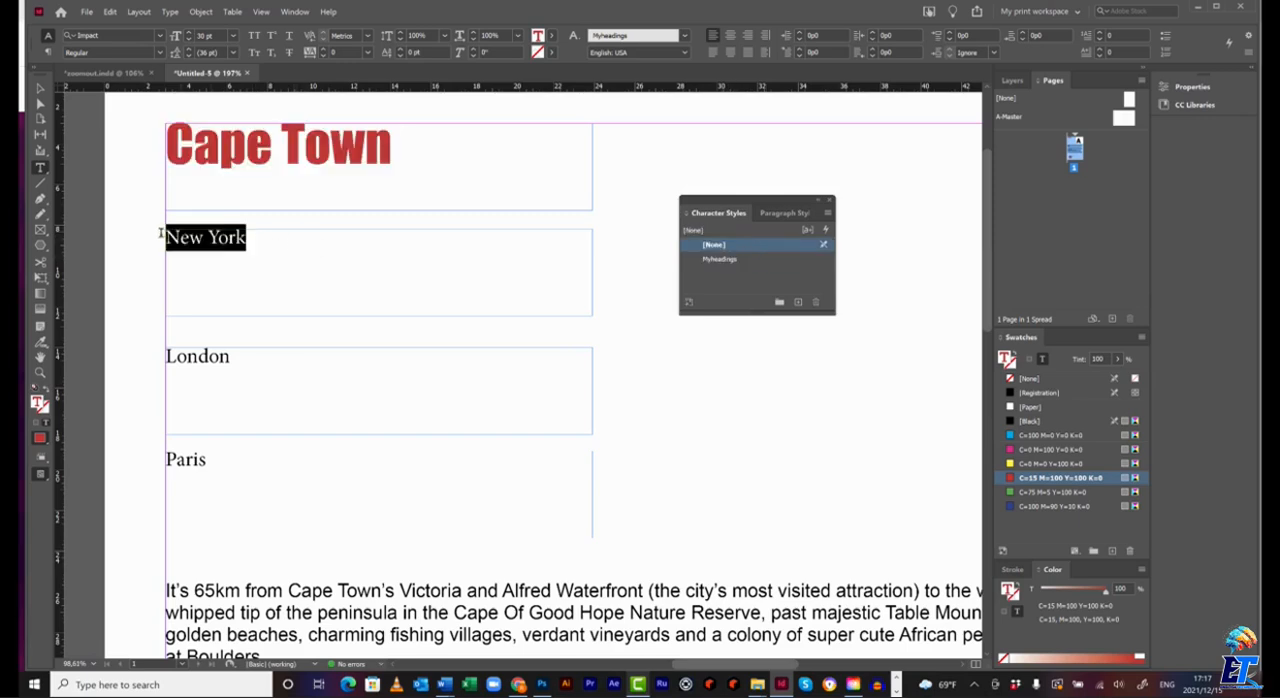
left_click(722, 259)
left_click_drag(258, 362, 134, 357)
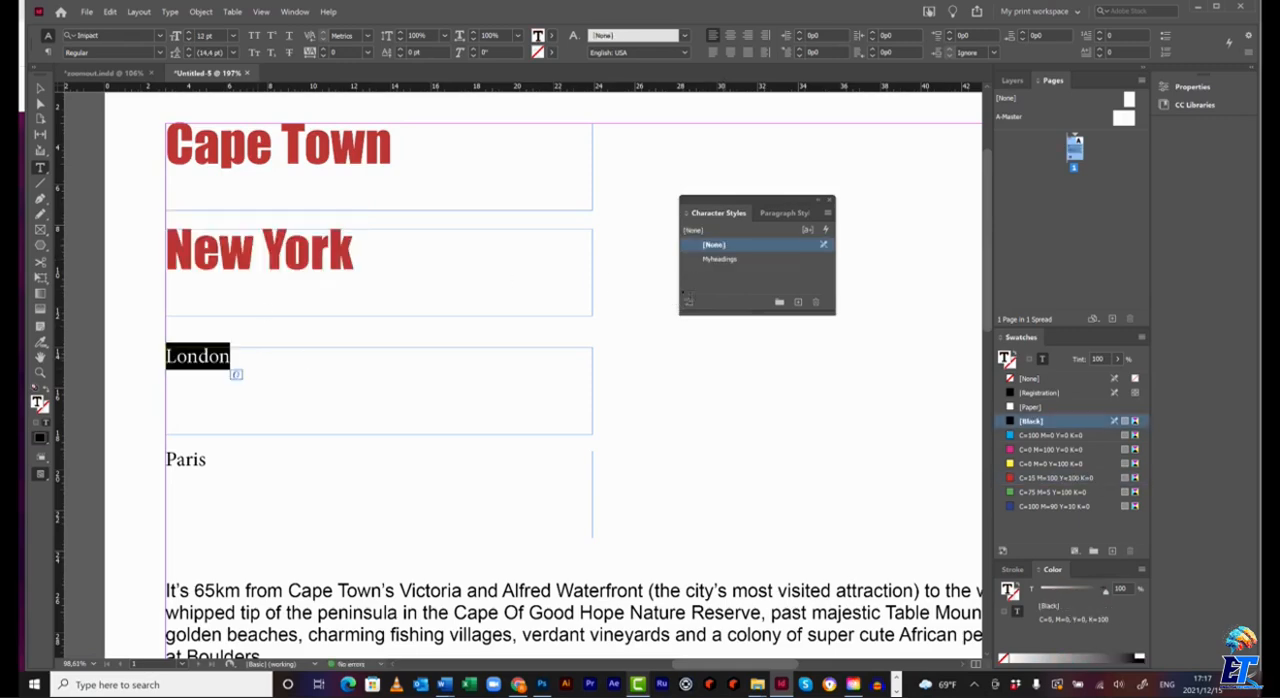
left_click(722, 259)
left_click_drag(218, 461, 145, 458)
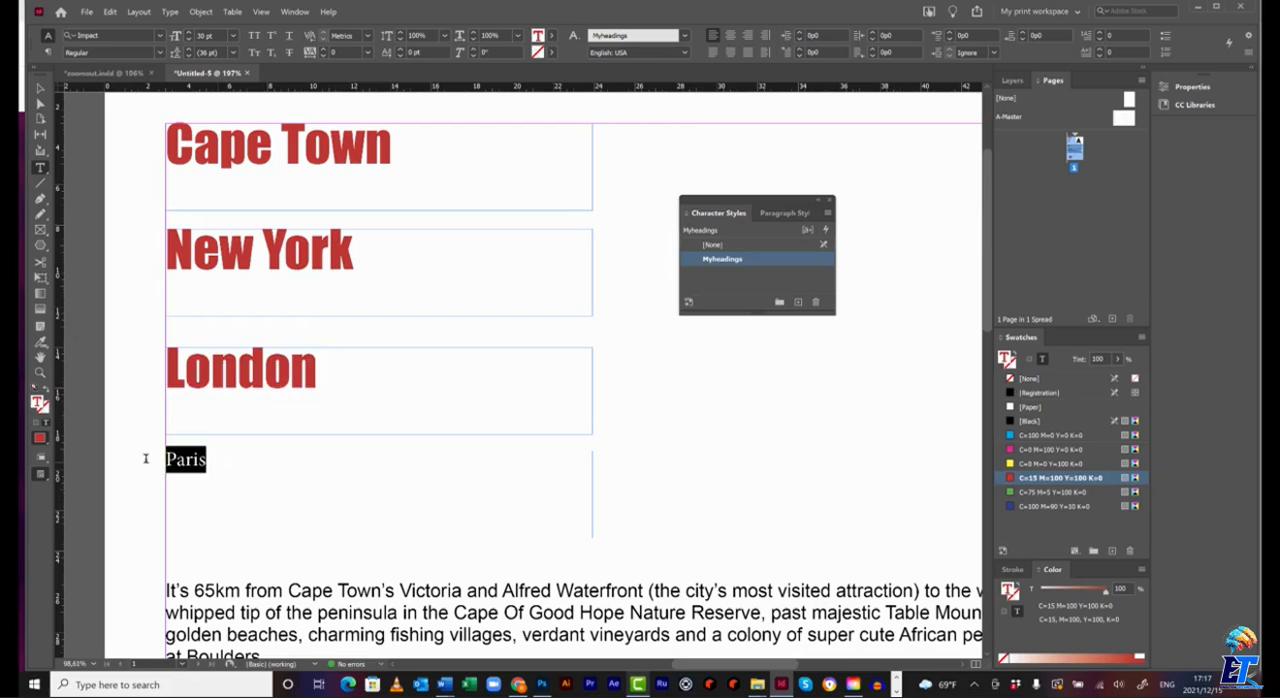
left_click(722, 259)
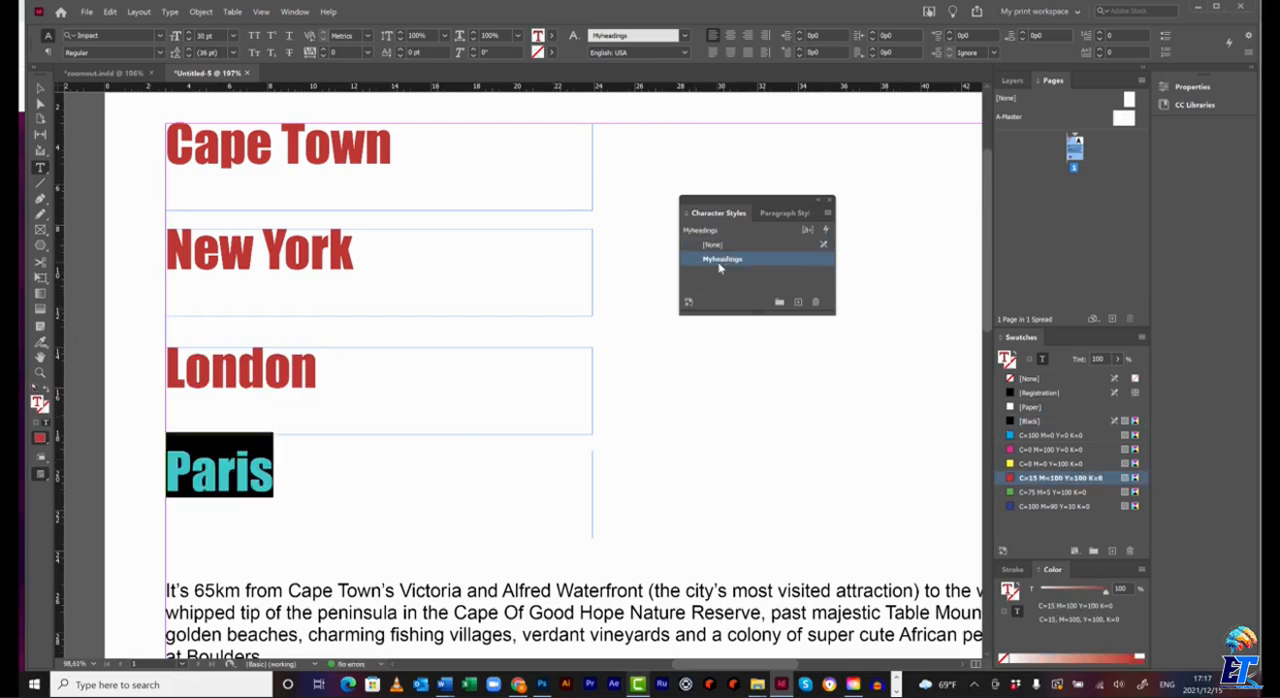
left_click(434, 160)
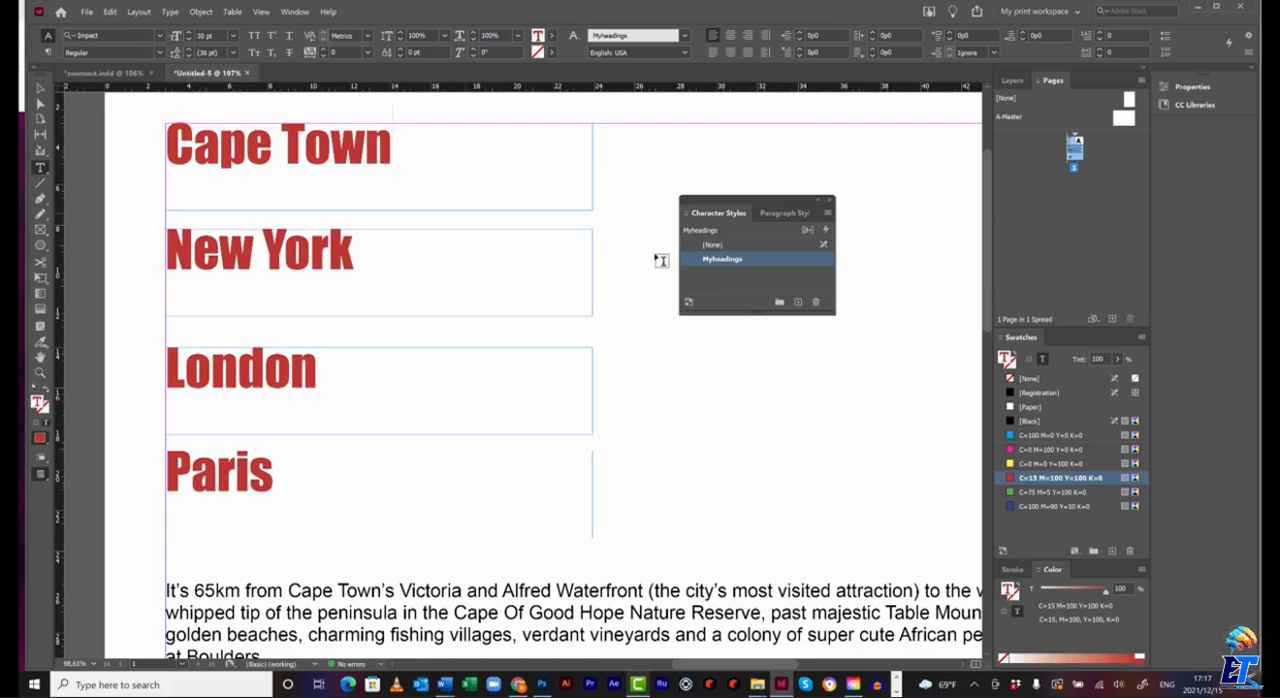
Edit the Myheadings character style and set its font family to Century Gothic.
double_click(722, 260)
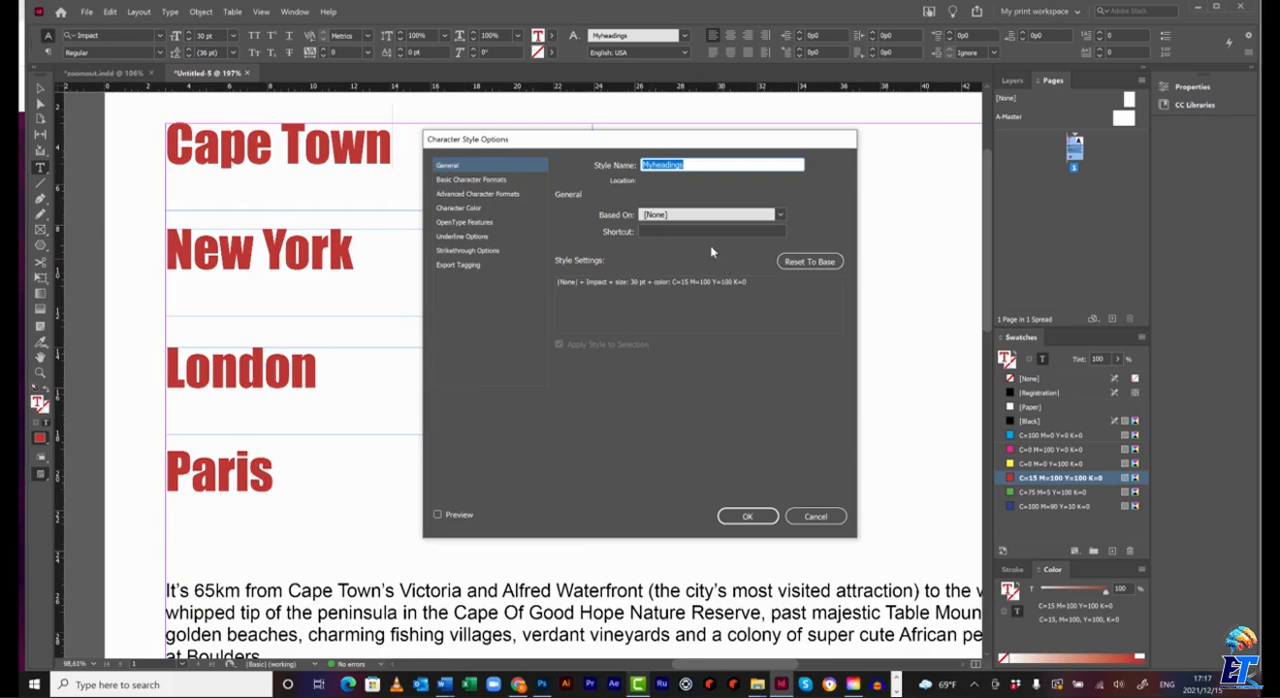
left_click(503, 181)
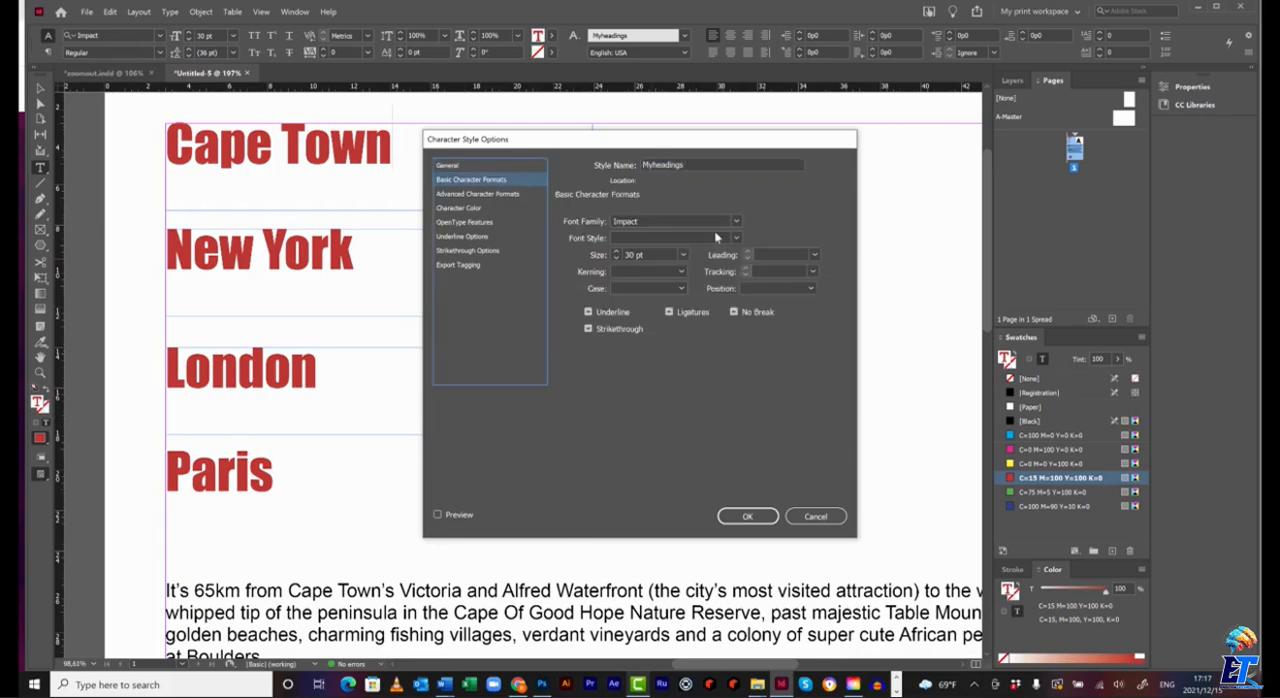
left_click(738, 220)
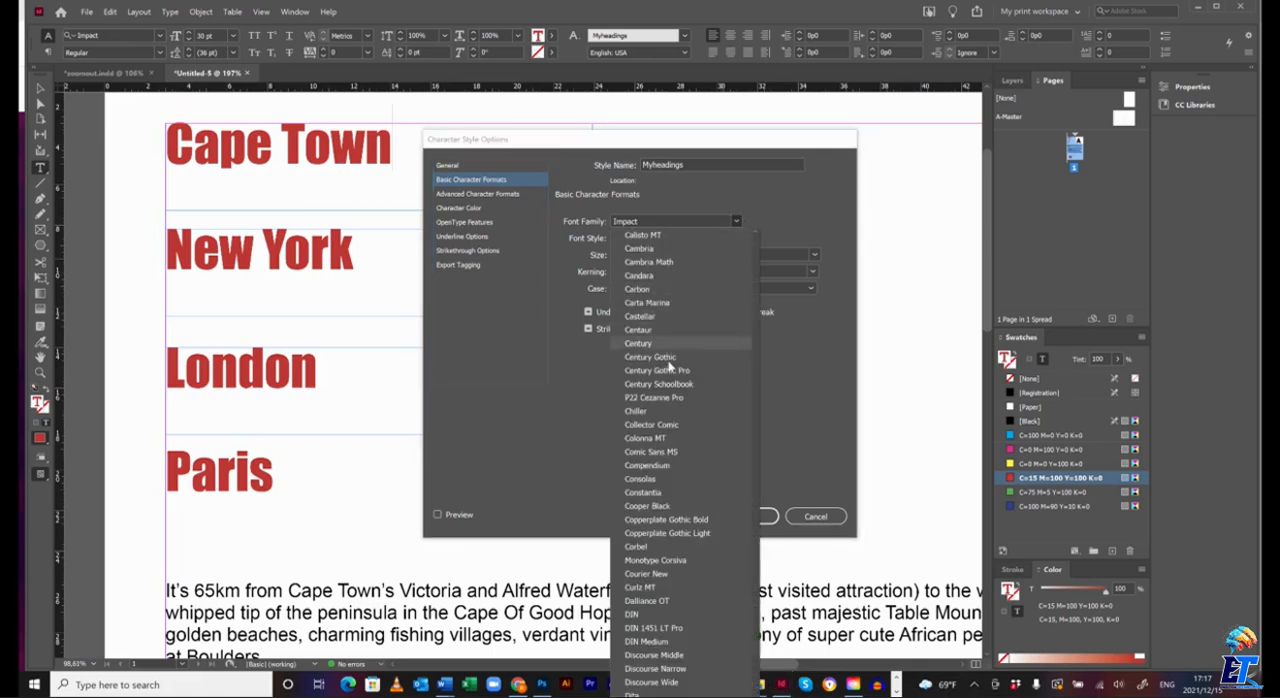
left_click(660, 357)
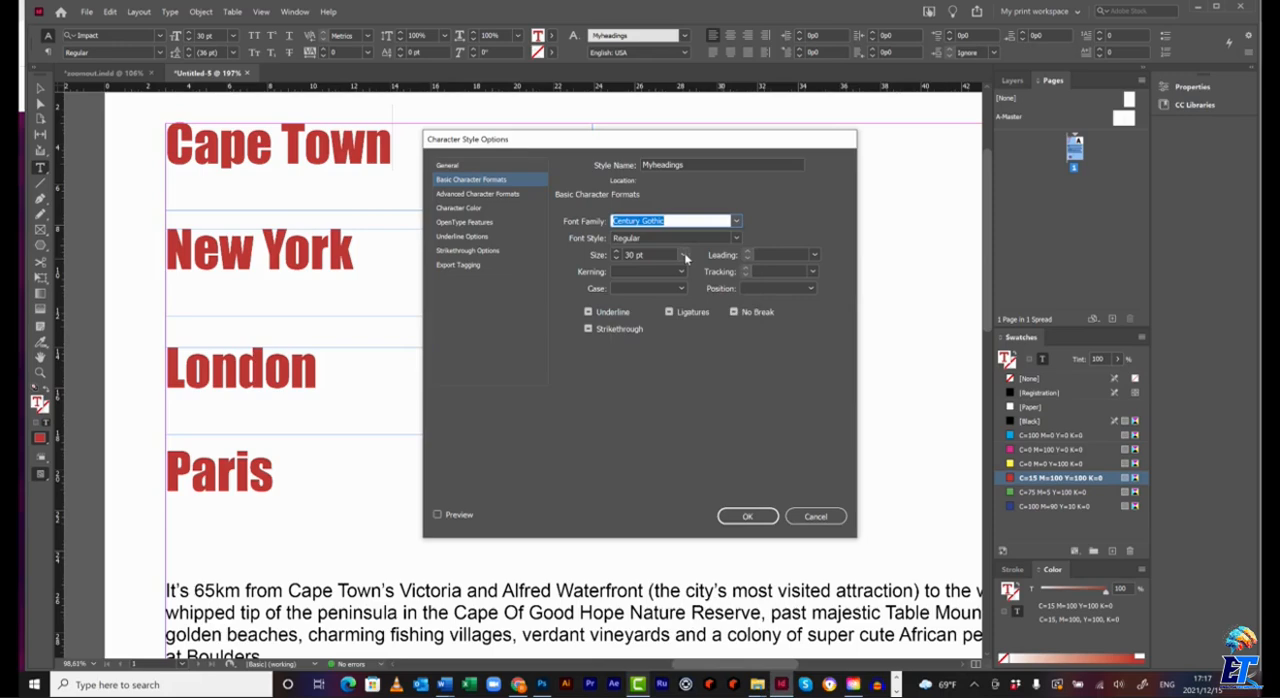
Change the Myheadings style's character color to the cyan swatch C=100 M=0 Y=0 K=0 and save the style.
left_click(477, 208)
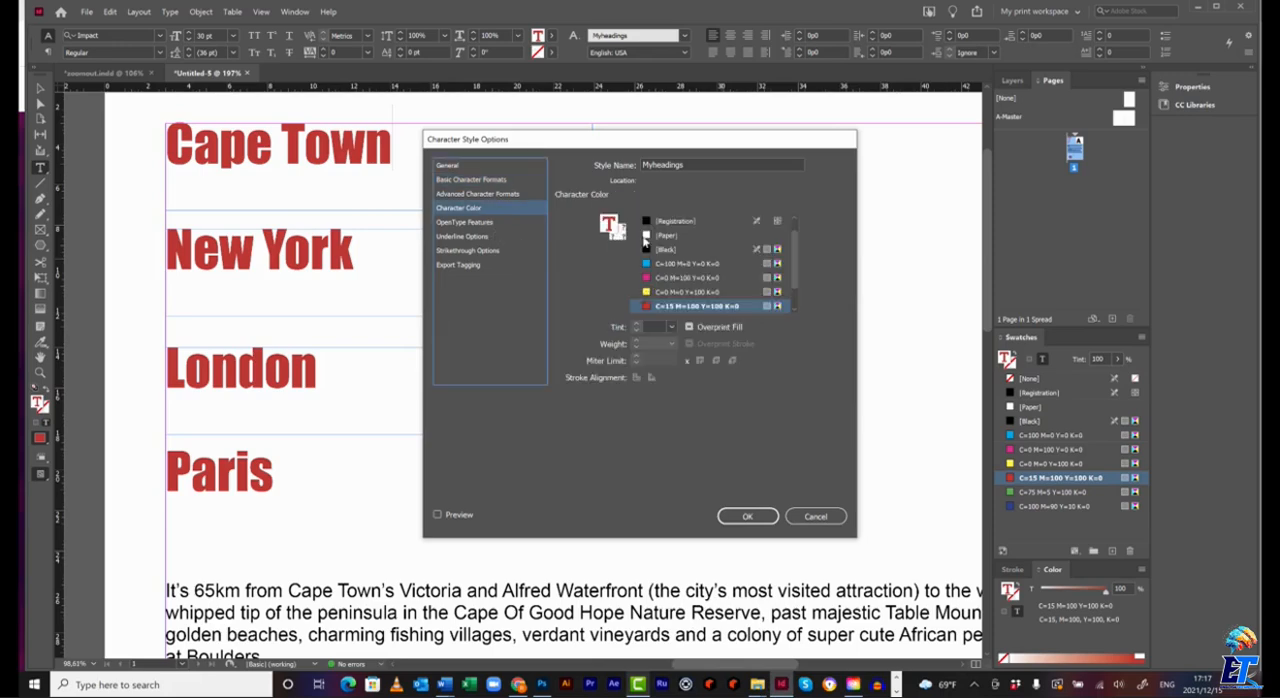
scroll(664, 267, "down", 1)
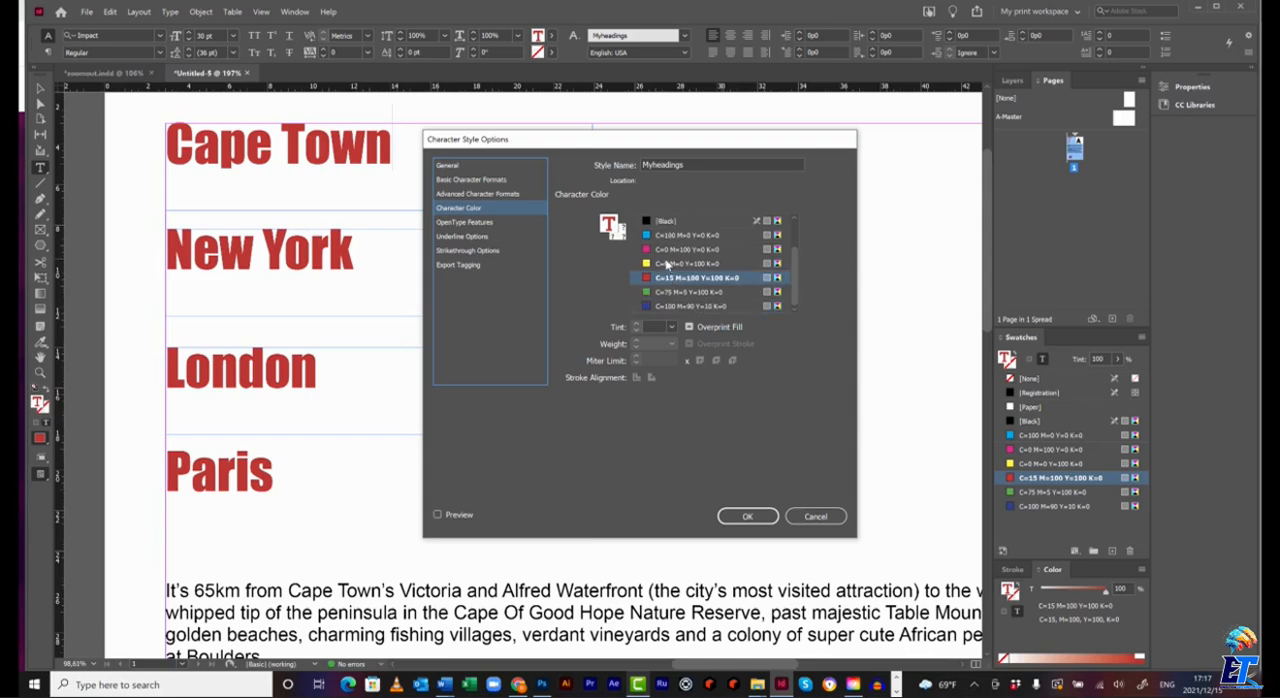
left_click(661, 240)
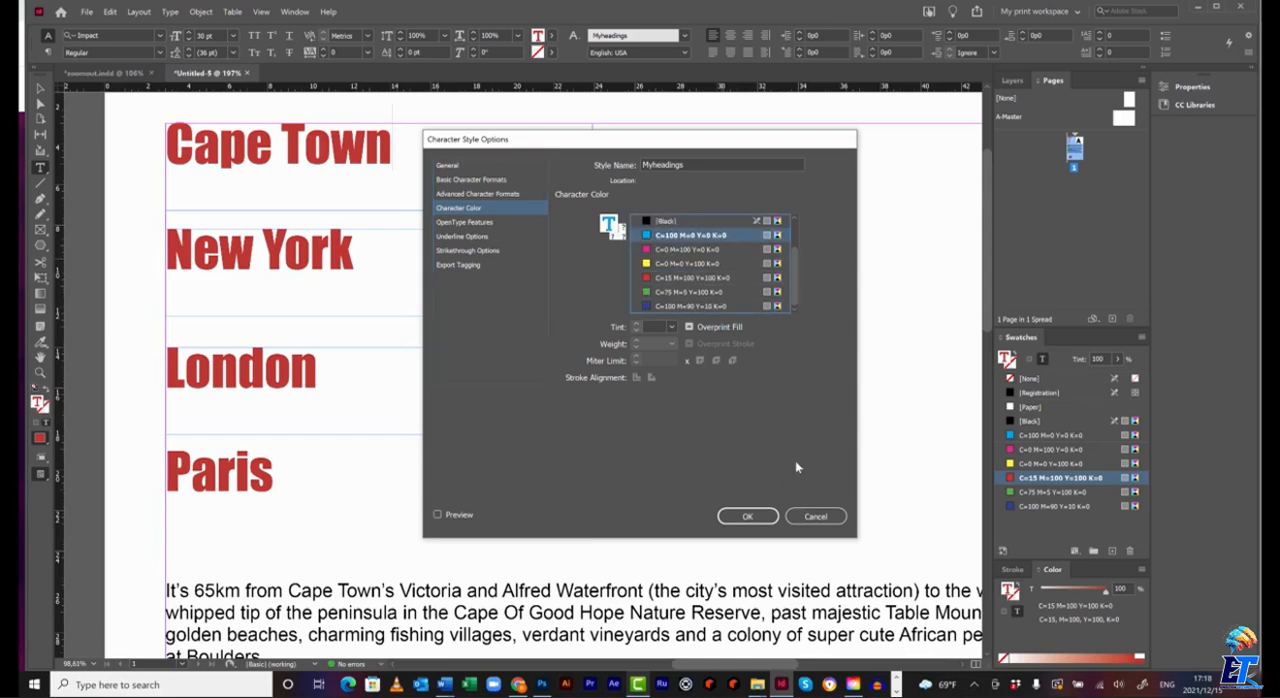
left_click(748, 517)
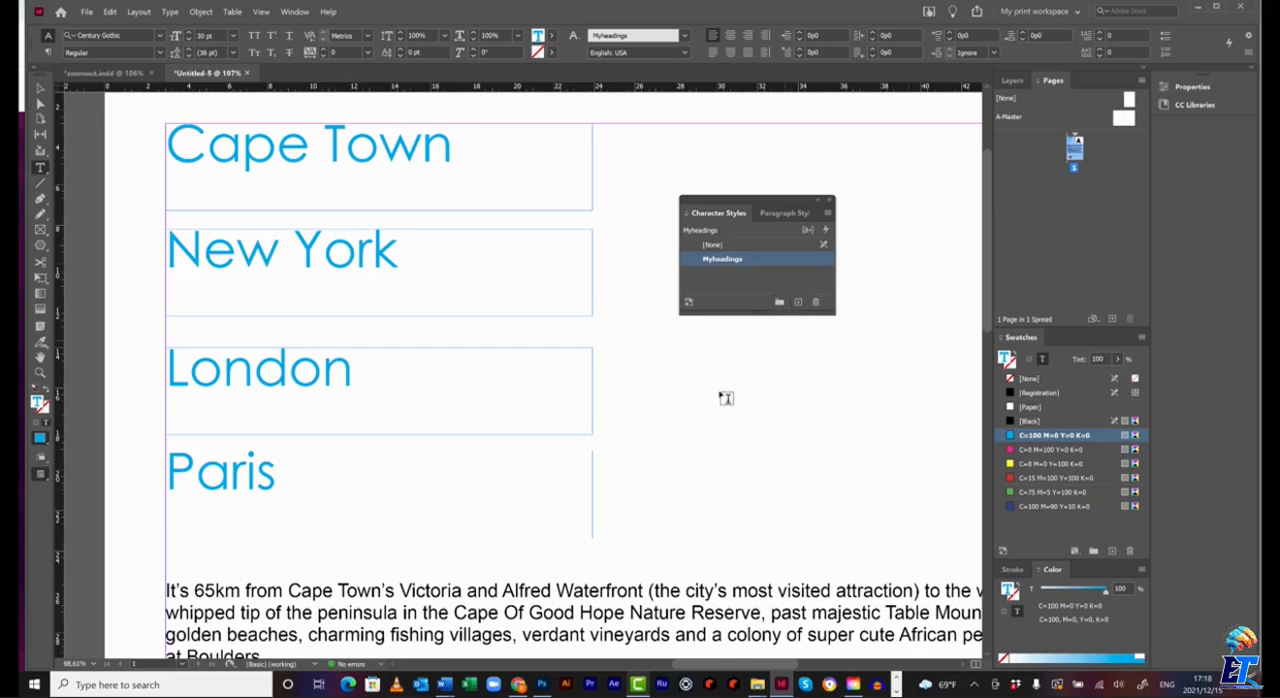
Justify the first body paragraph, beginning "It's 65km from Cape Town's", with its last line aligned left.
scroll(747, 404, "down", 5)
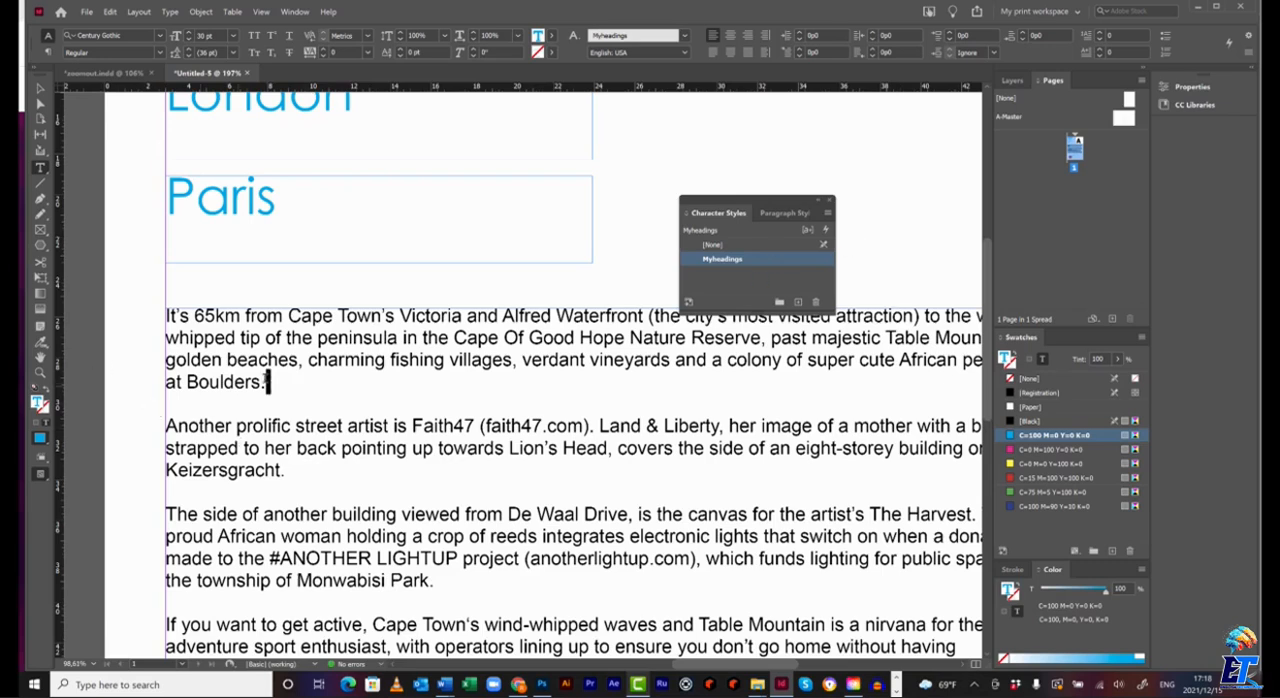
left_click_drag(266, 382, 164, 312)
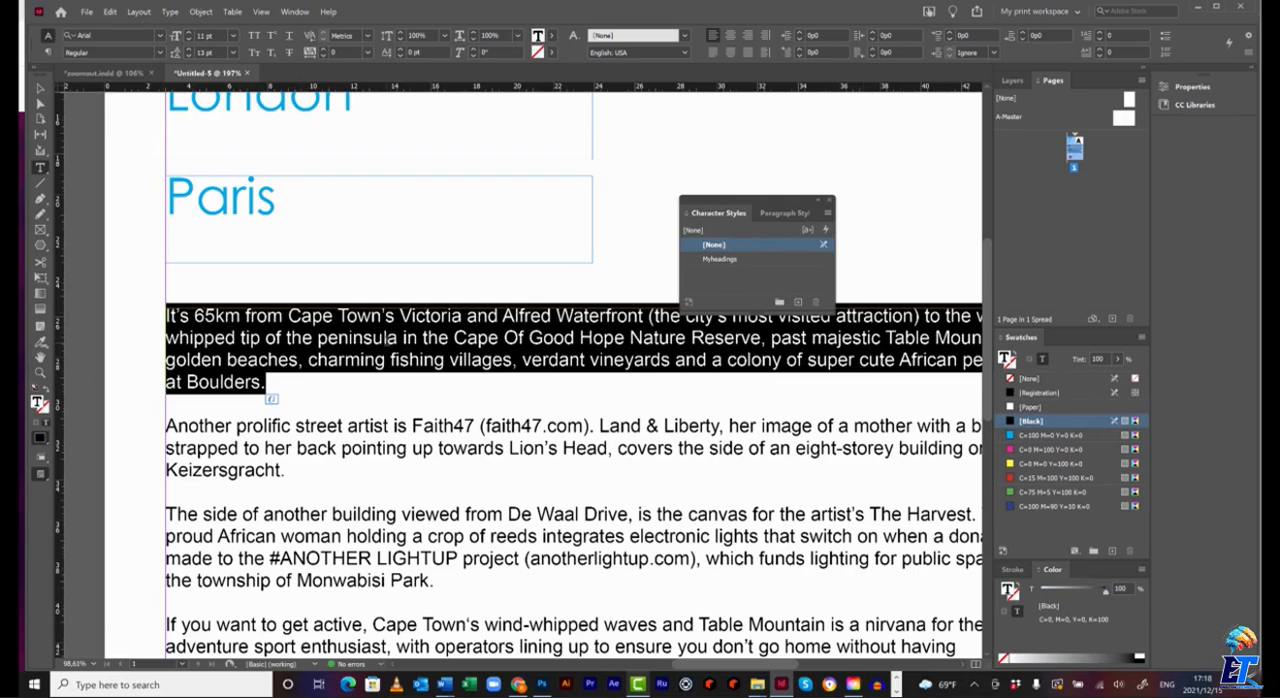
key("ctrl+0")
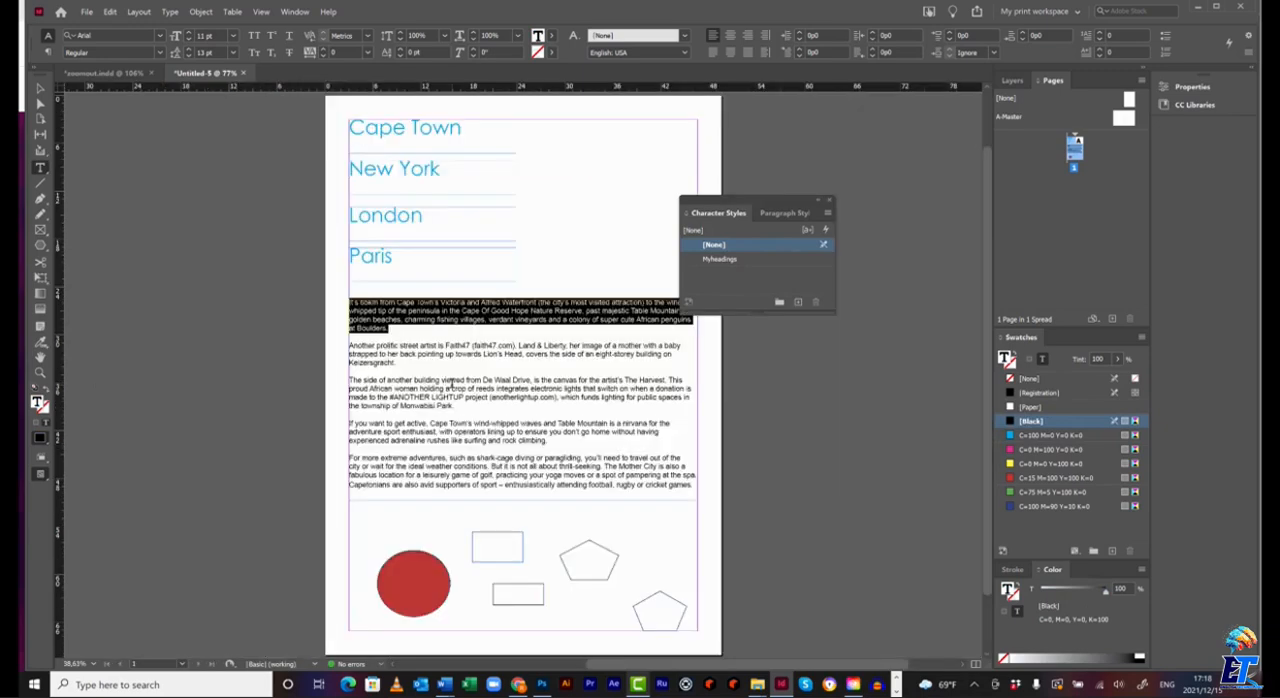
left_click_drag(761, 199, 842, 204)
left_click(47, 52)
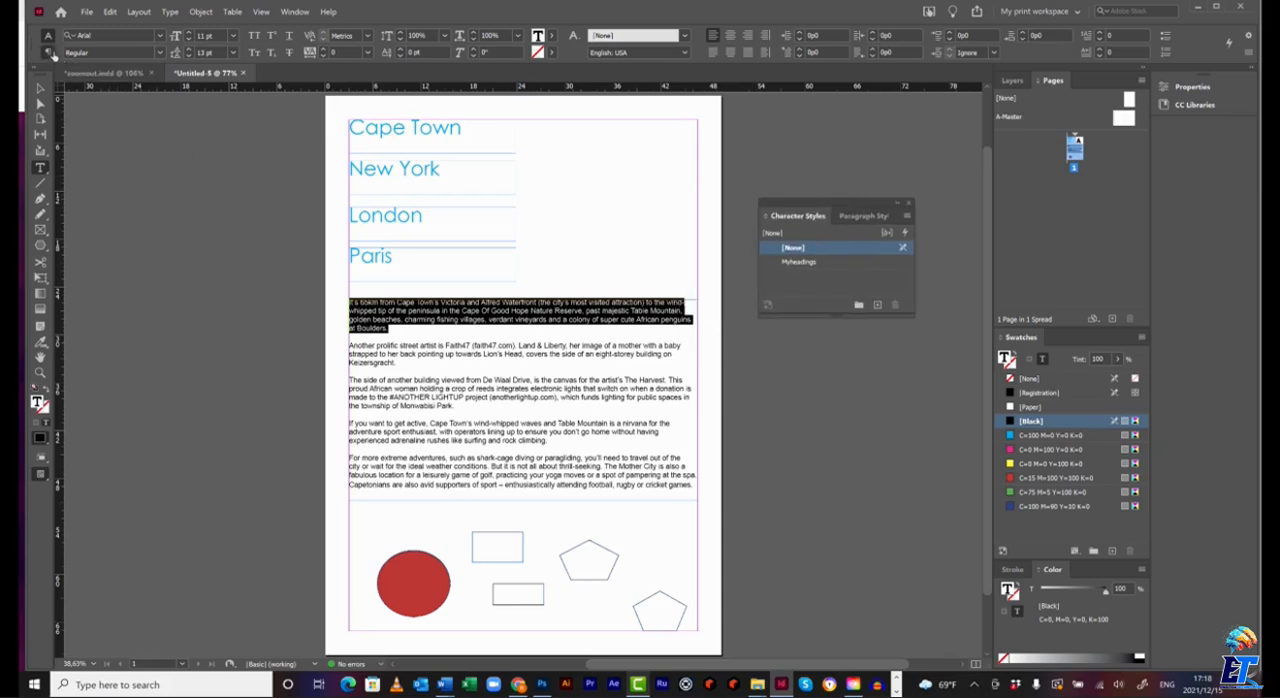
left_click(70, 52)
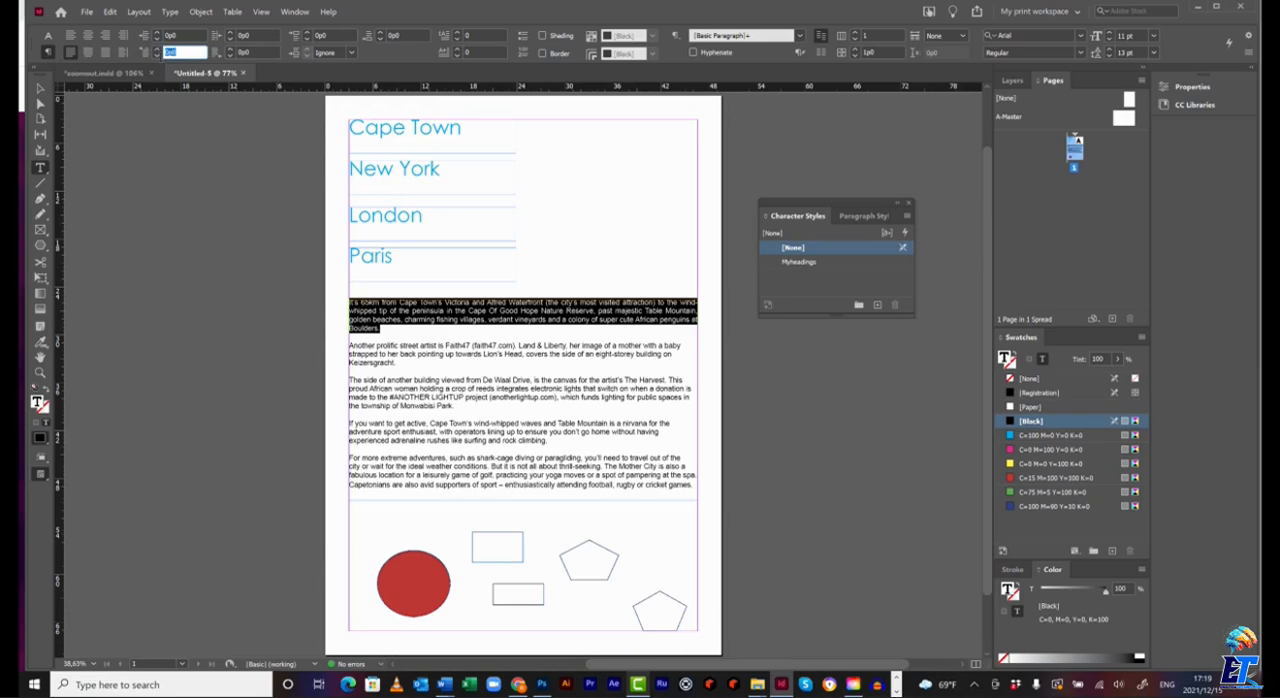
Try first-line indents of 5p0 and 1p0 on the first body paragraph, and reset the indent to 0.
left_click(168, 52)
left_click(190, 37)
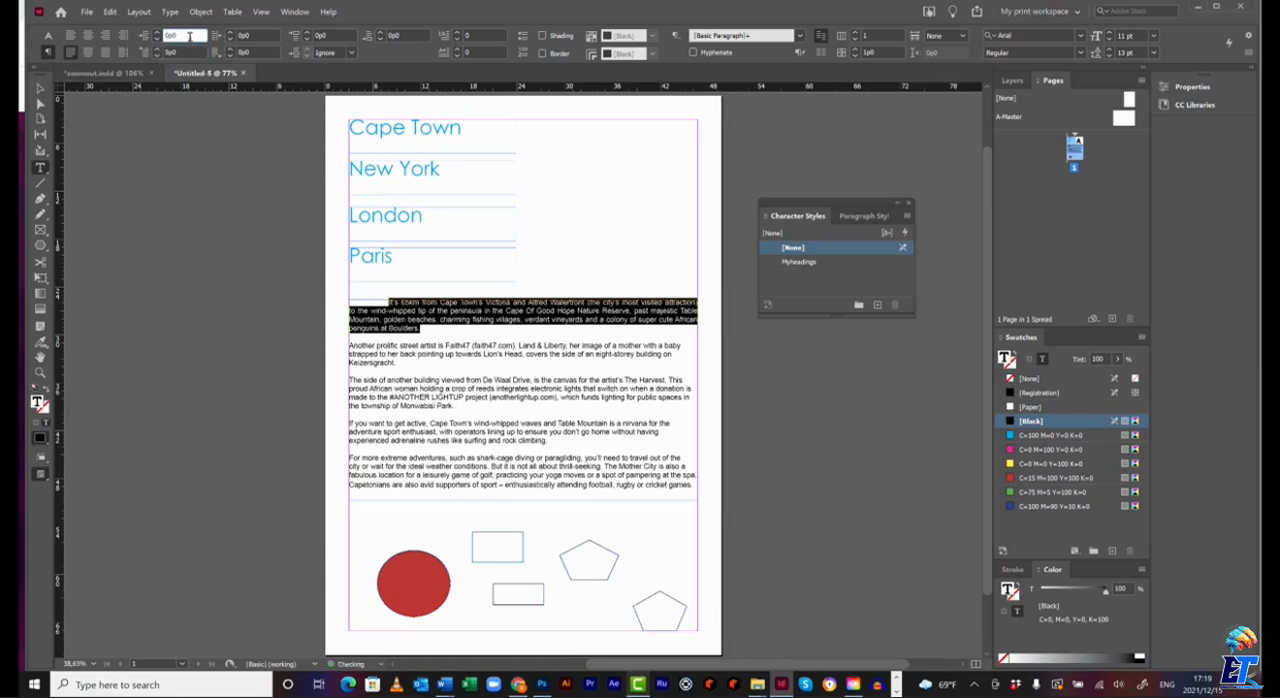
double_click(180, 53)
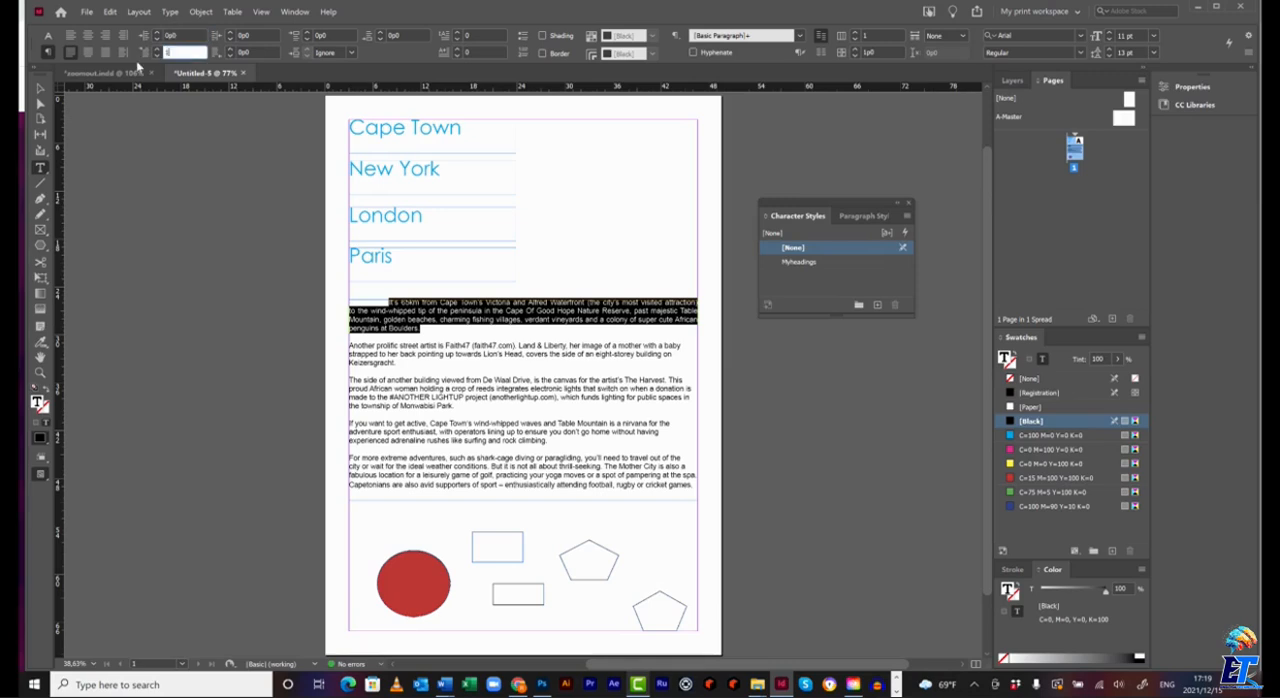
type("1")
key("Return")
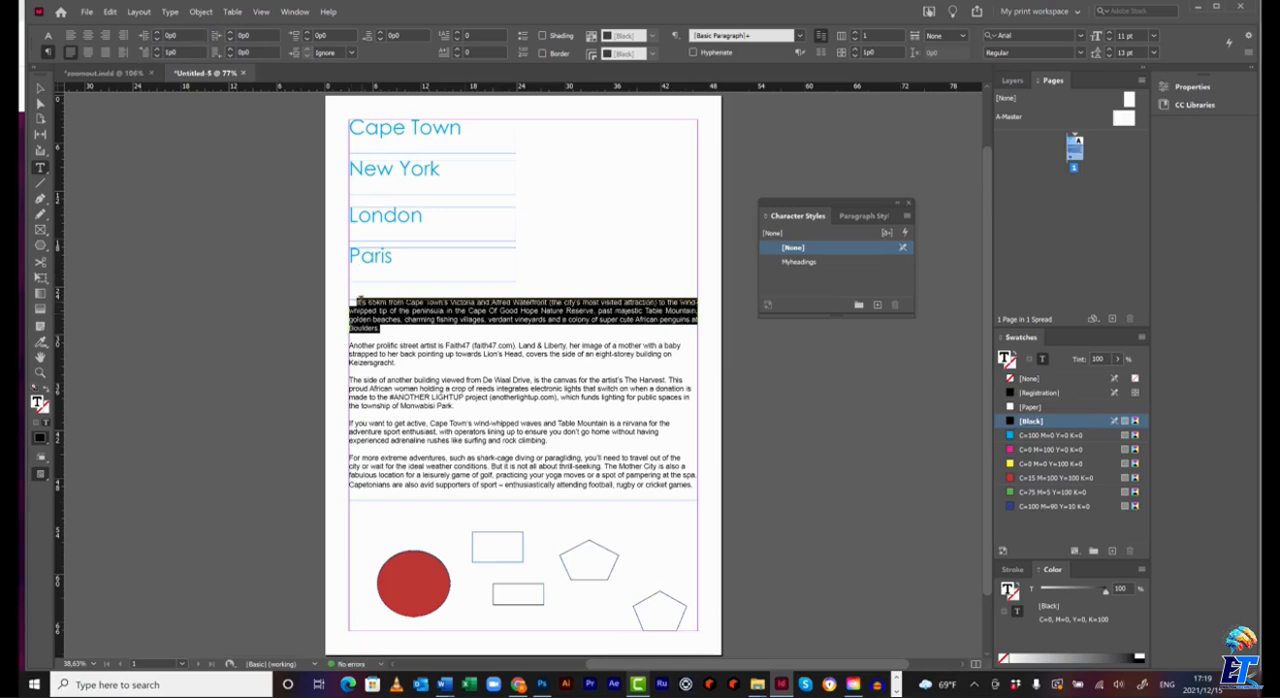
left_click_drag(188, 53, 104, 53)
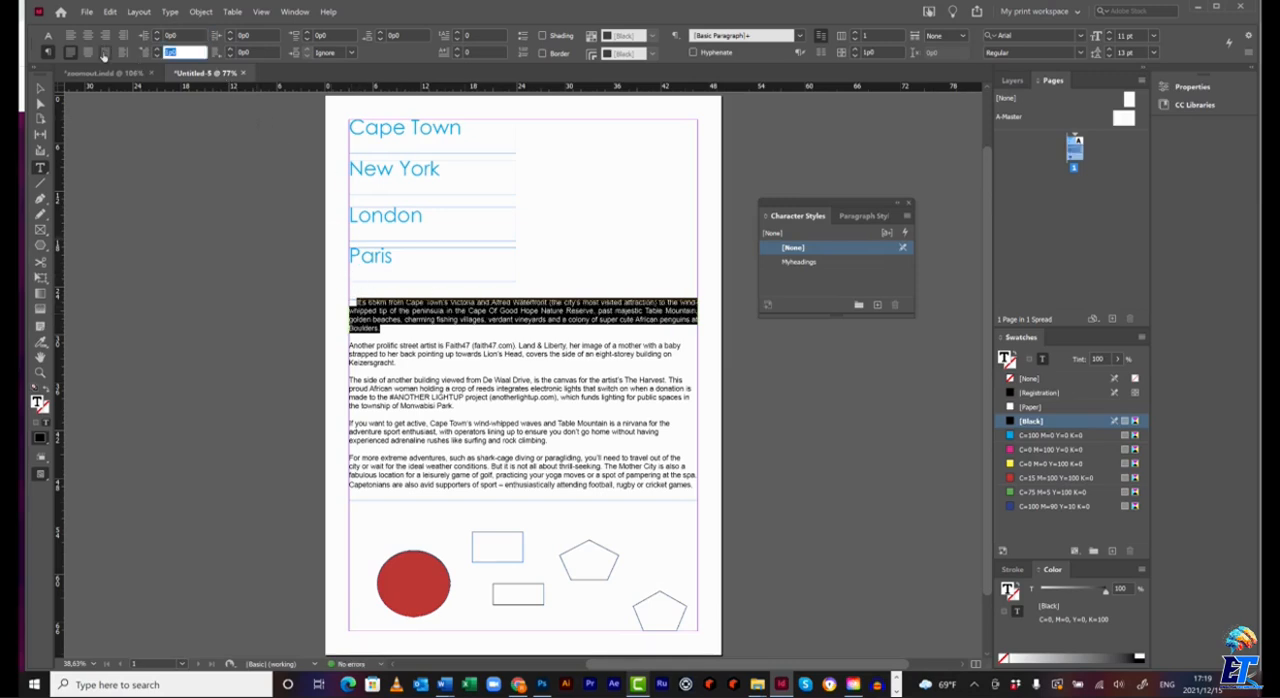
type("0")
key("Return")
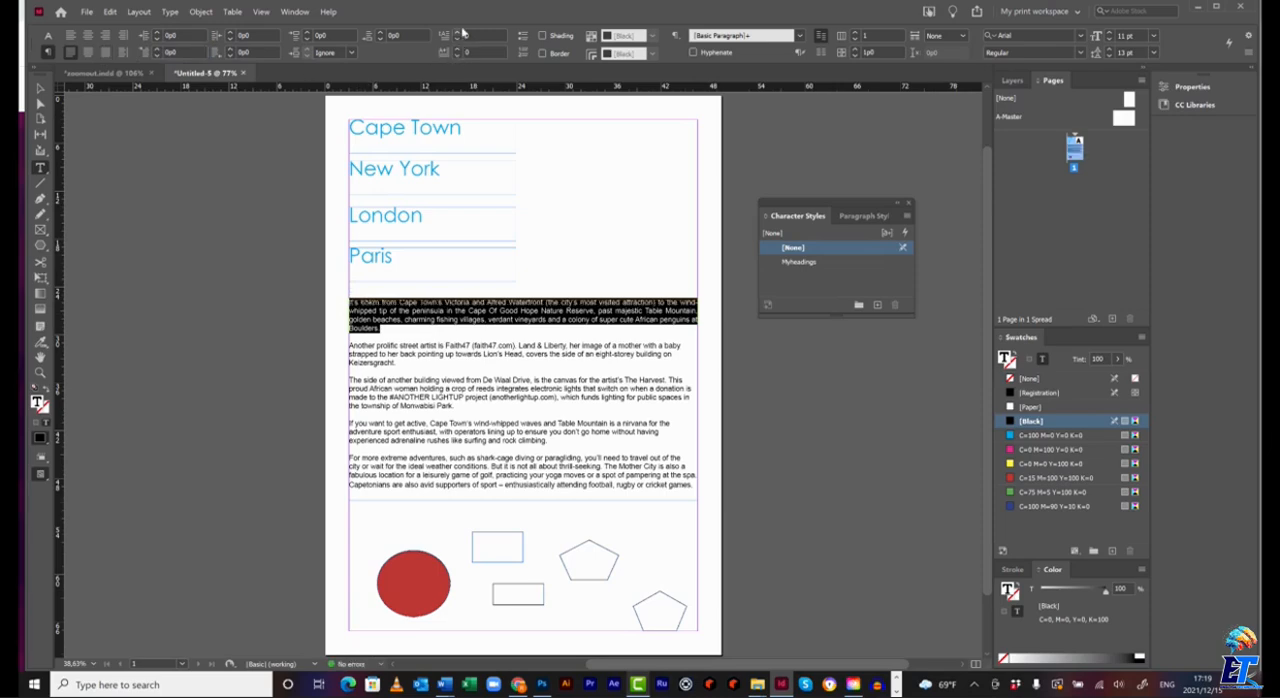
Give the first body paragraph a drop cap three lines high and one character wide.
left_click(459, 33)
left_click(459, 33)
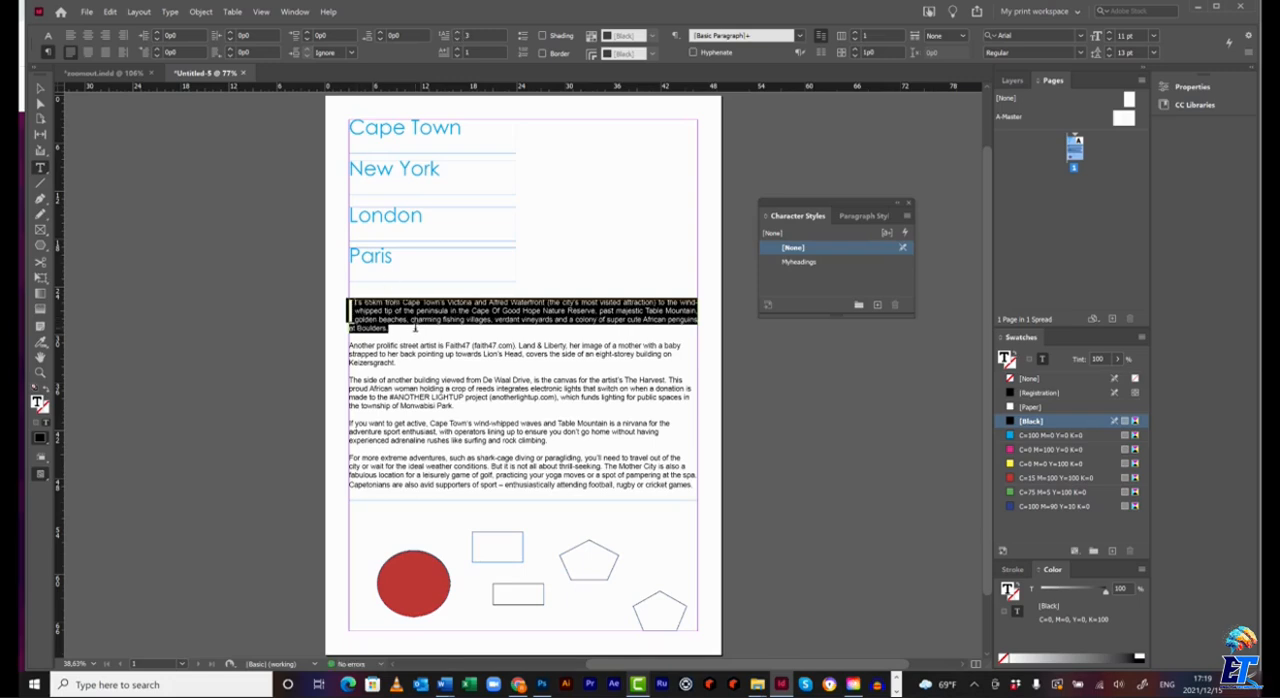
left_click(425, 327)
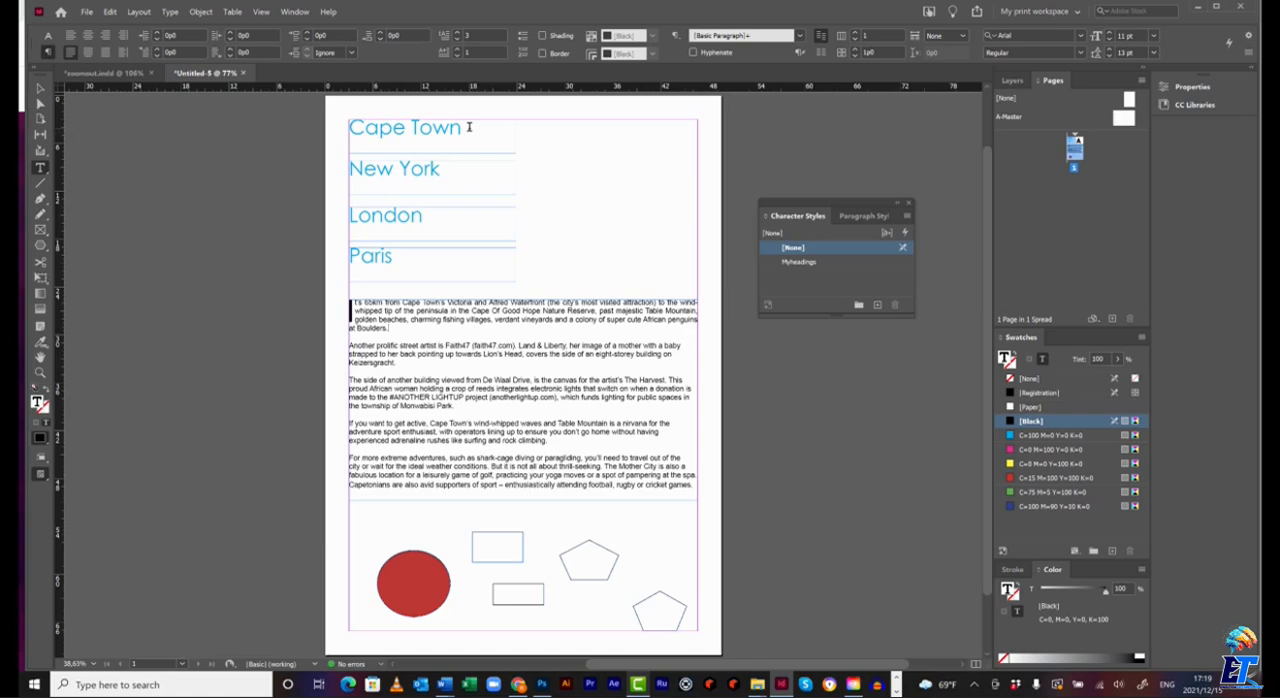
Start a new paragraph style from the formatted first body paragraph, name it Myparagraphstyle, and set it to apply to the selection.
triple_click(352, 311)
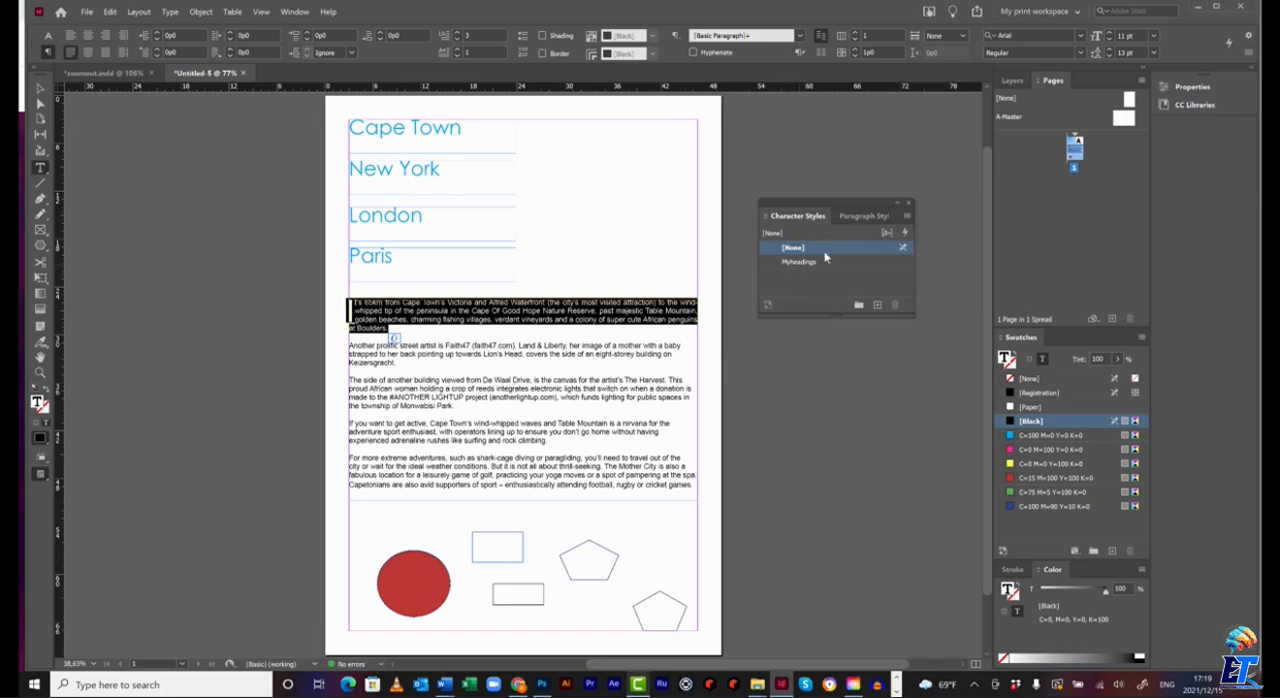
left_click(860, 217)
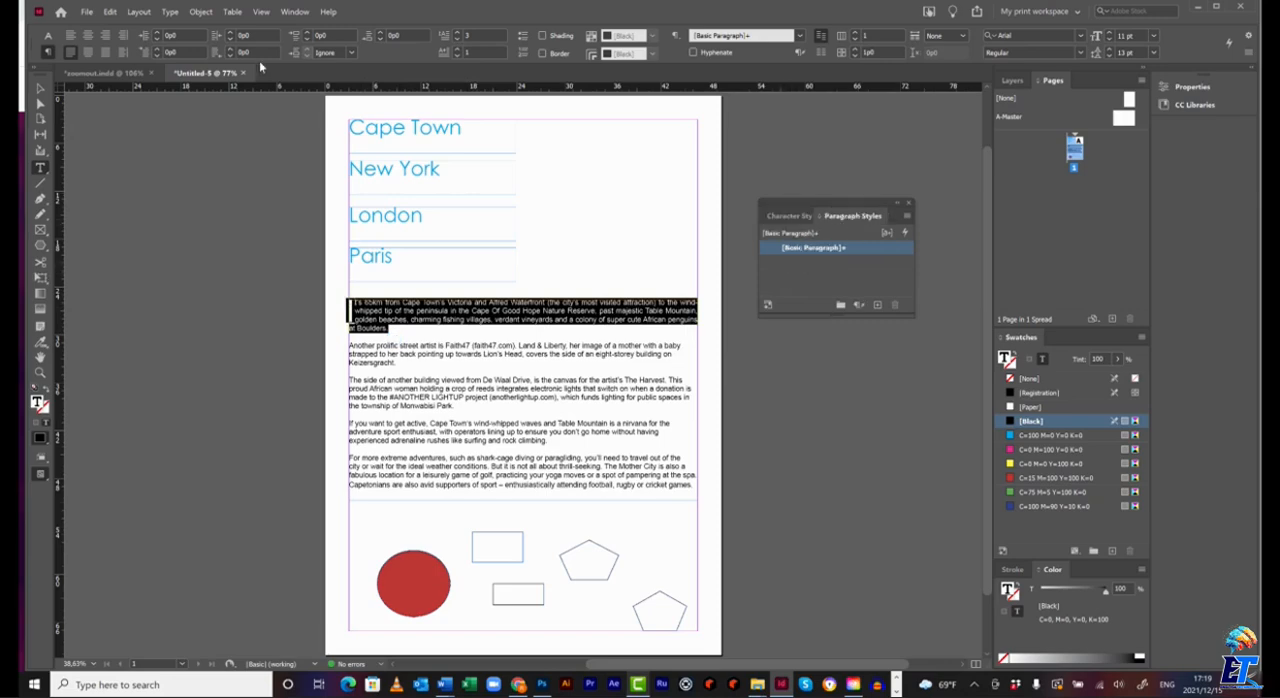
left_click(294, 11)
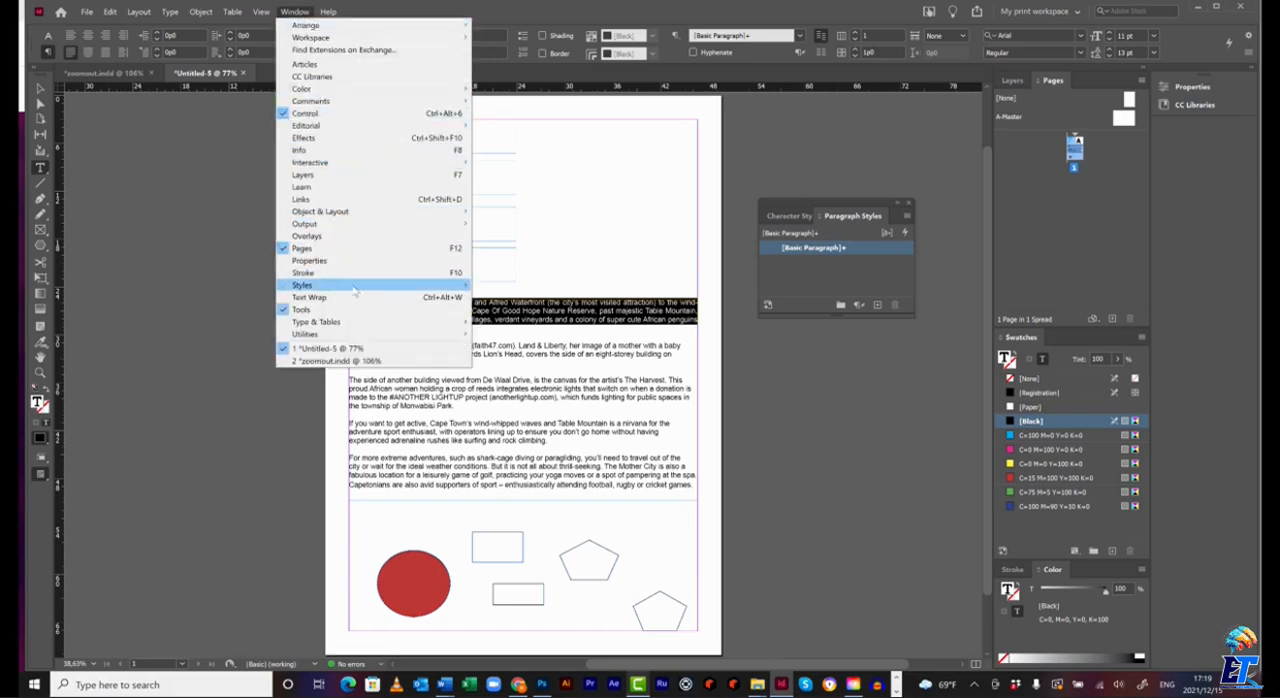
left_click(870, 278)
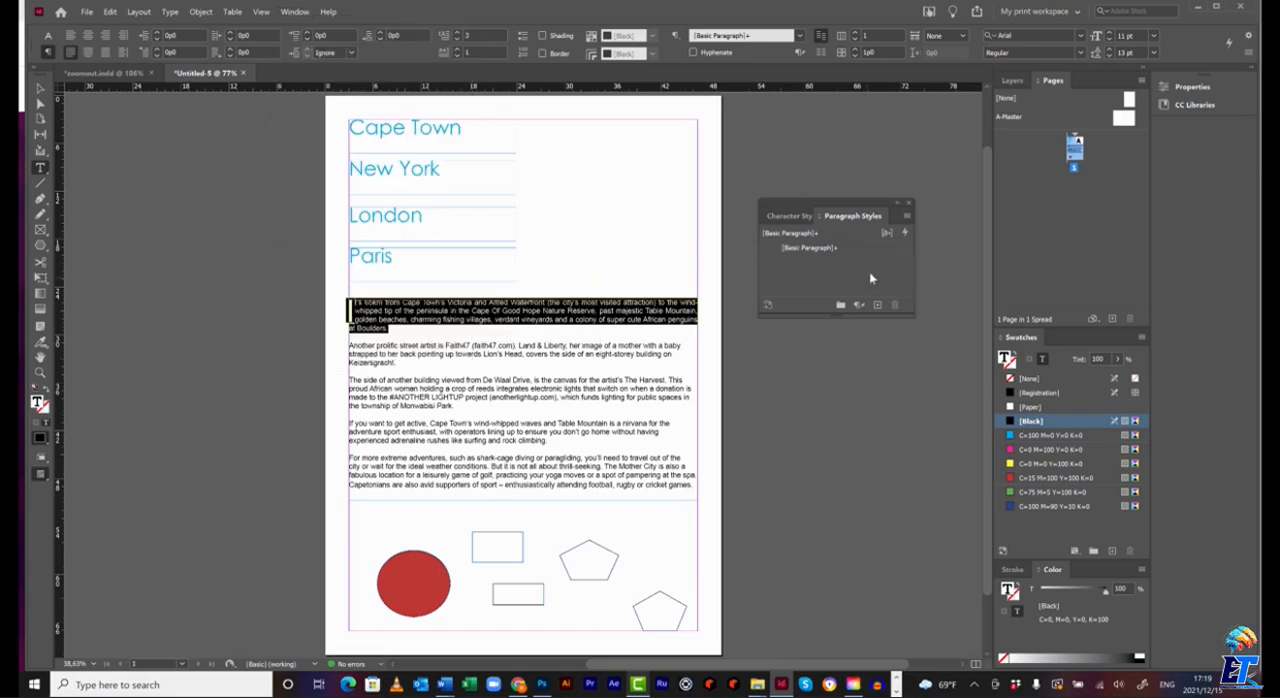
left_click(907, 216)
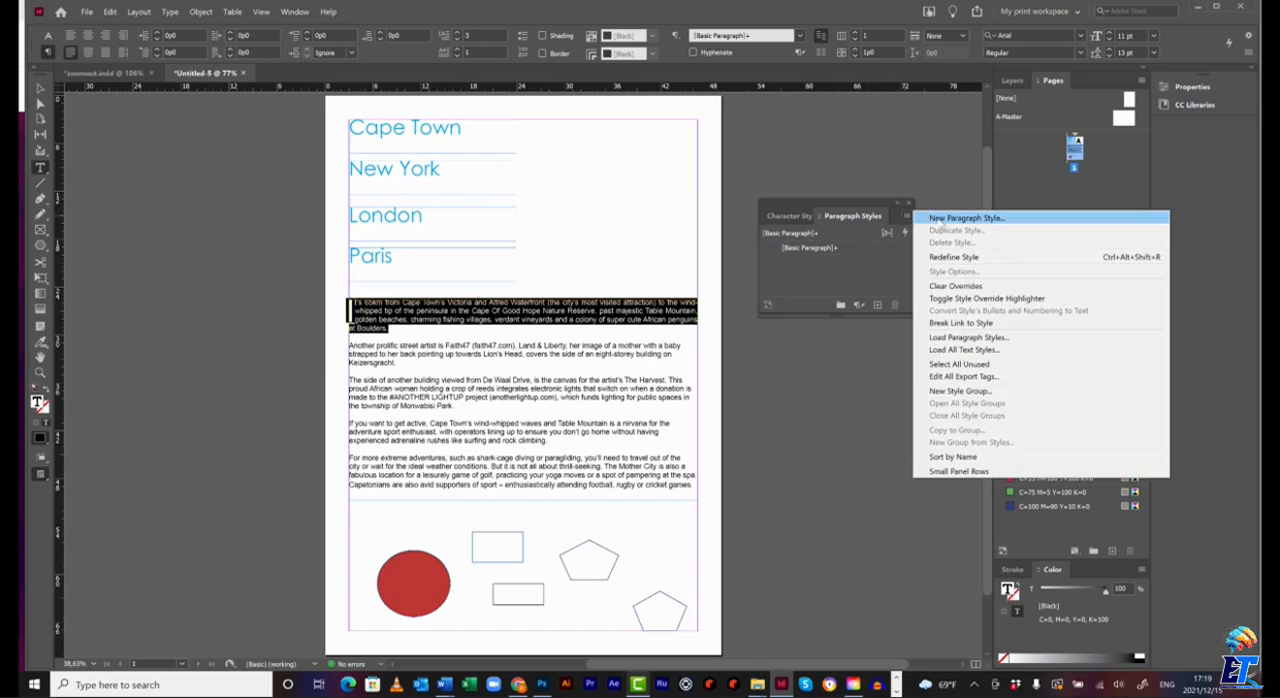
left_click(939, 219)
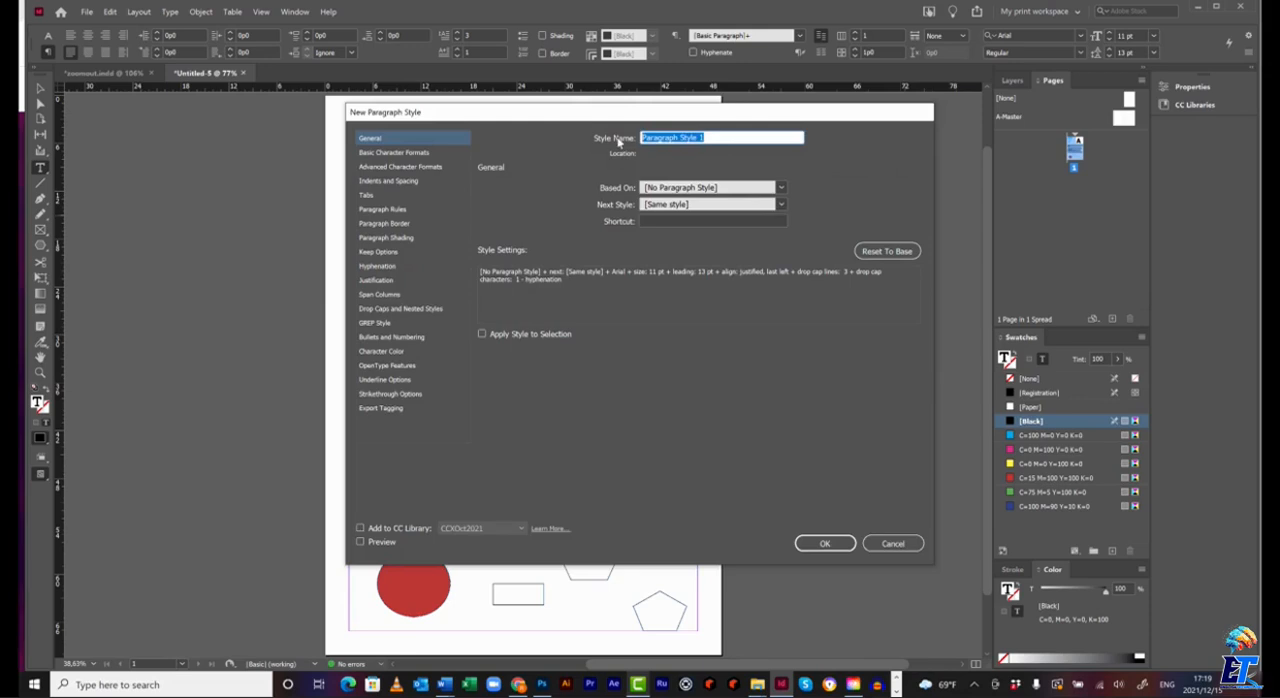
type("Myp")
left_click(482, 335)
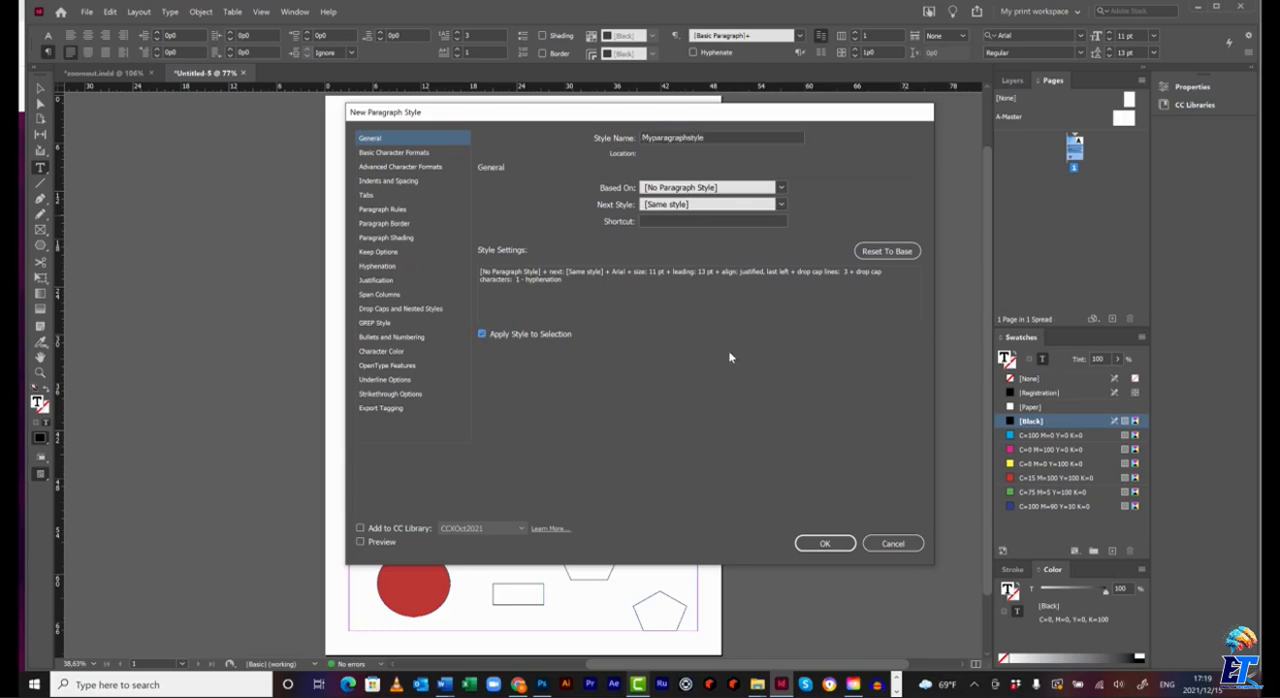
Review the new paragraph style's character, spacing, border, hyphenation, drop cap and bullet settings, and create the style.
left_click(396, 154)
left_click(396, 167)
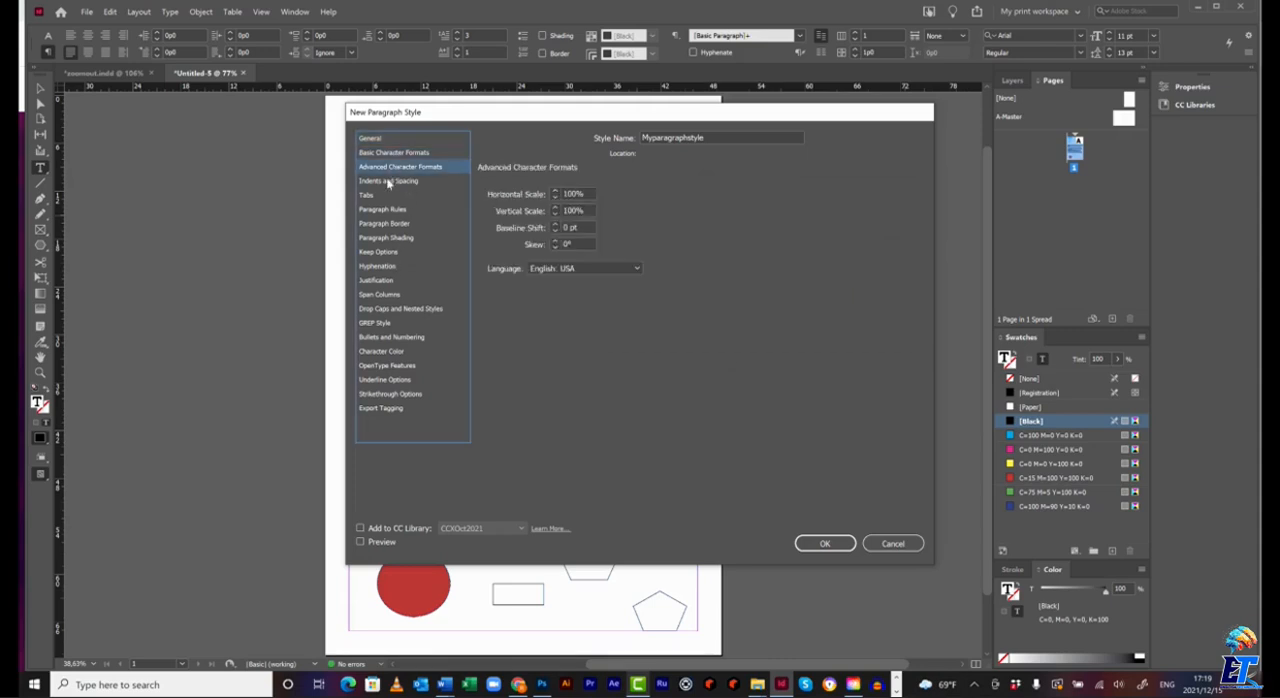
left_click(388, 182)
left_click(386, 210)
left_click(386, 224)
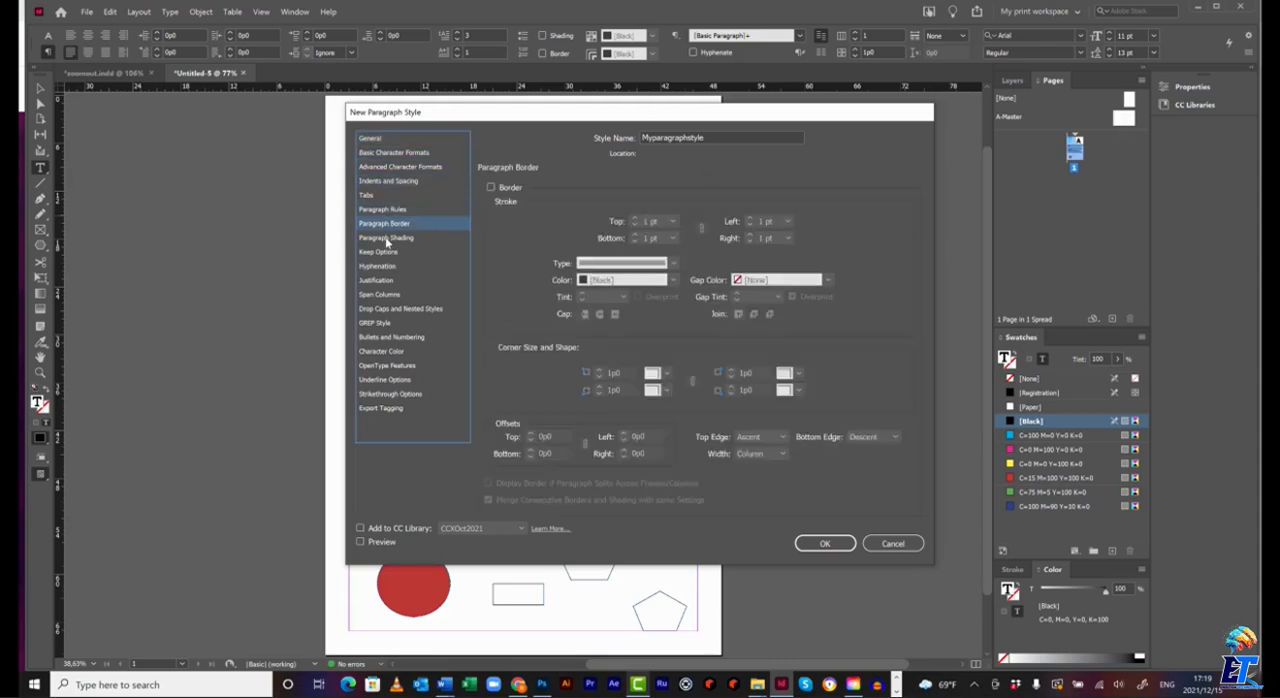
left_click(387, 240)
left_click(388, 252)
left_click(388, 268)
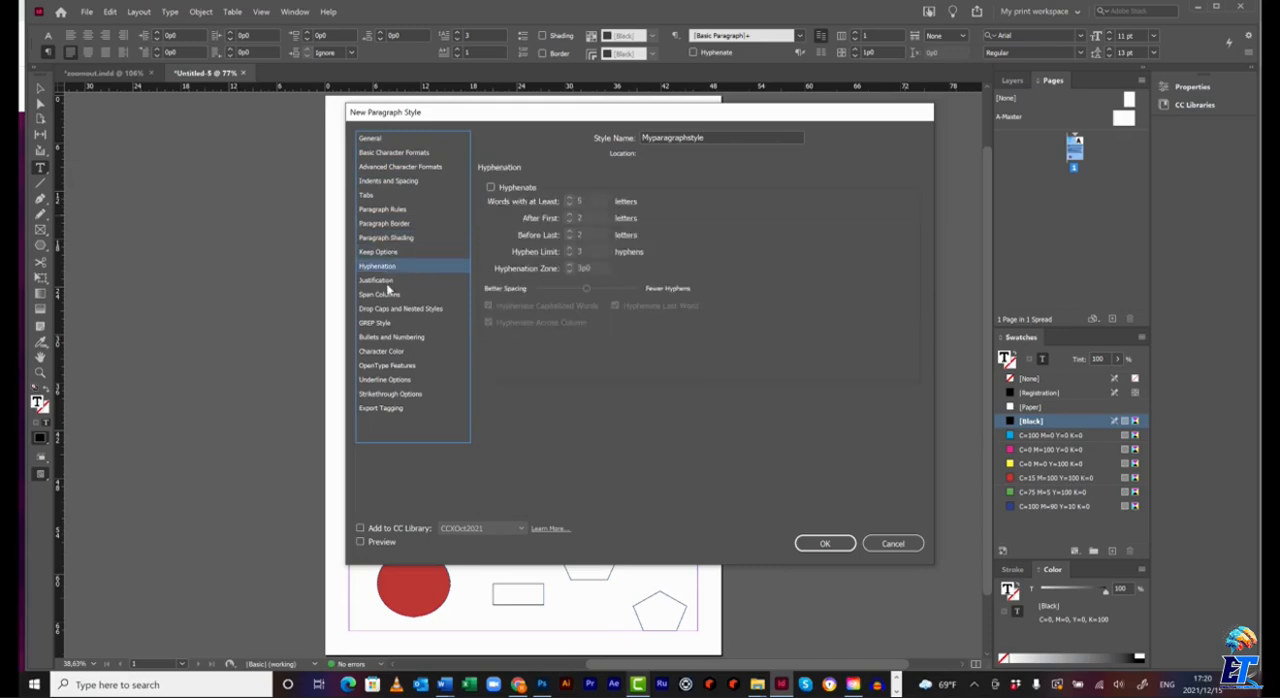
left_click(388, 284)
left_click(392, 296)
left_click(392, 311)
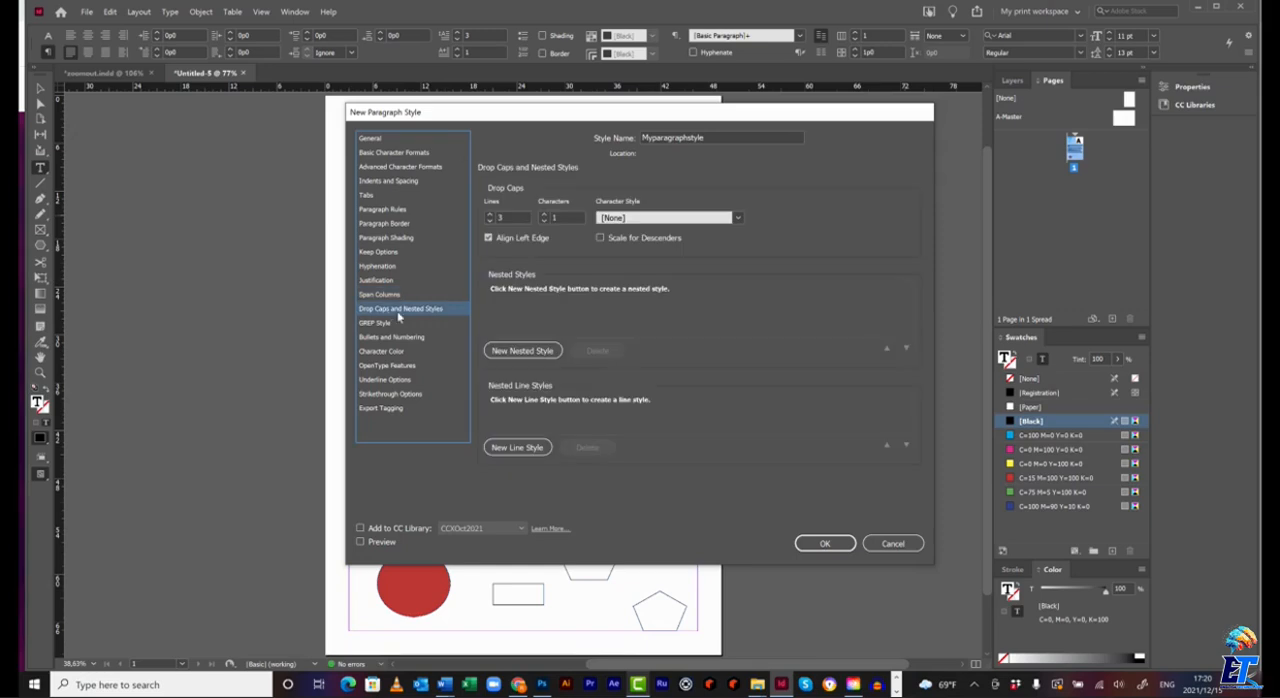
left_click(393, 336)
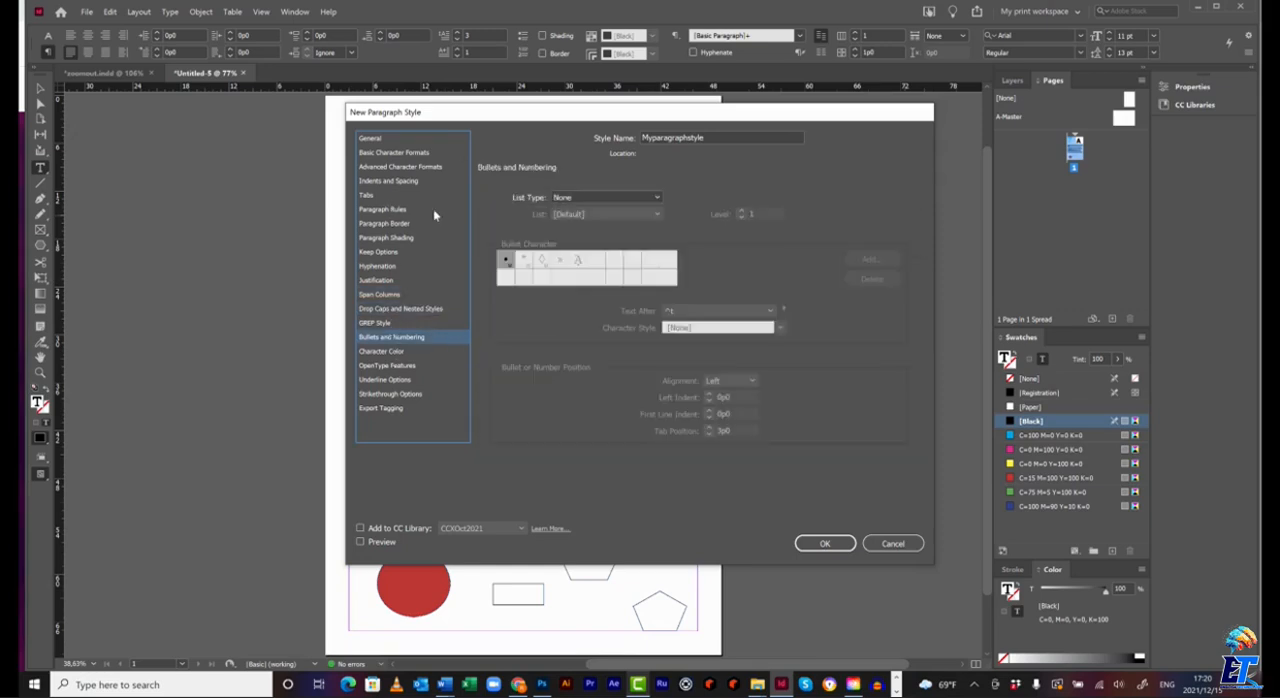
left_click(406, 309)
left_click(378, 141)
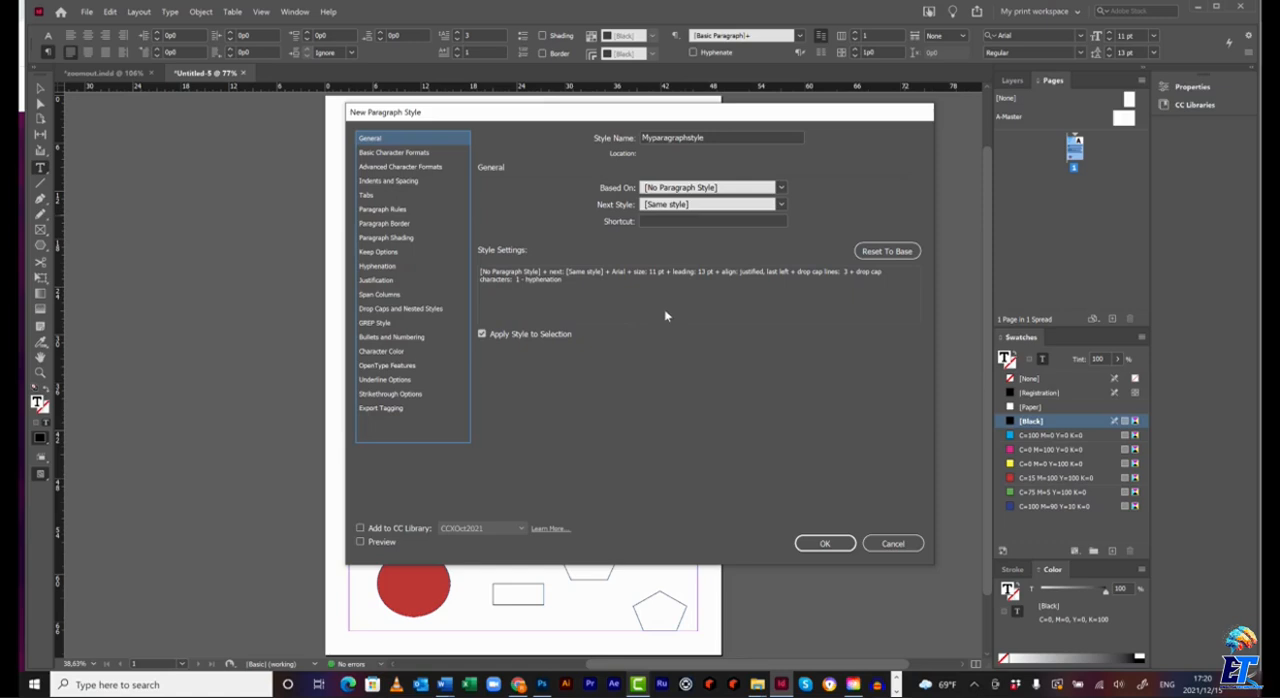
left_click(824, 544)
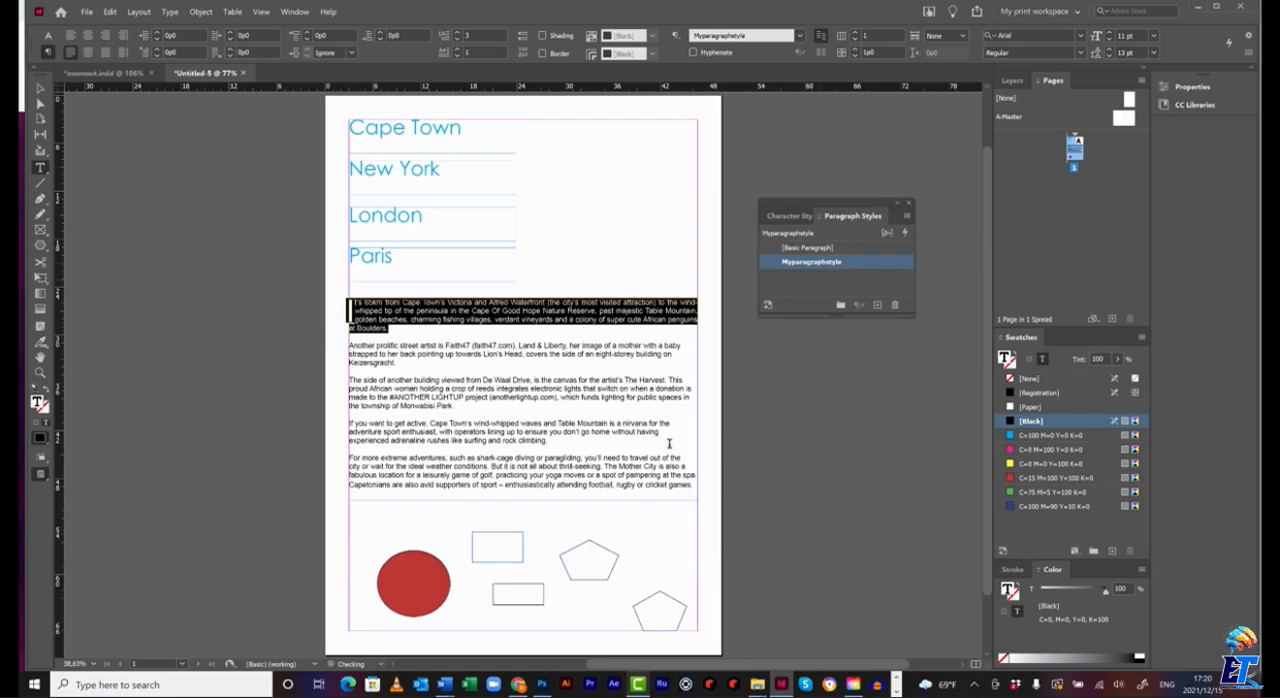
Apply the Myparagraphstyle paragraph style to the four remaining body paragraphs.
left_click_drag(696, 484, 349, 350)
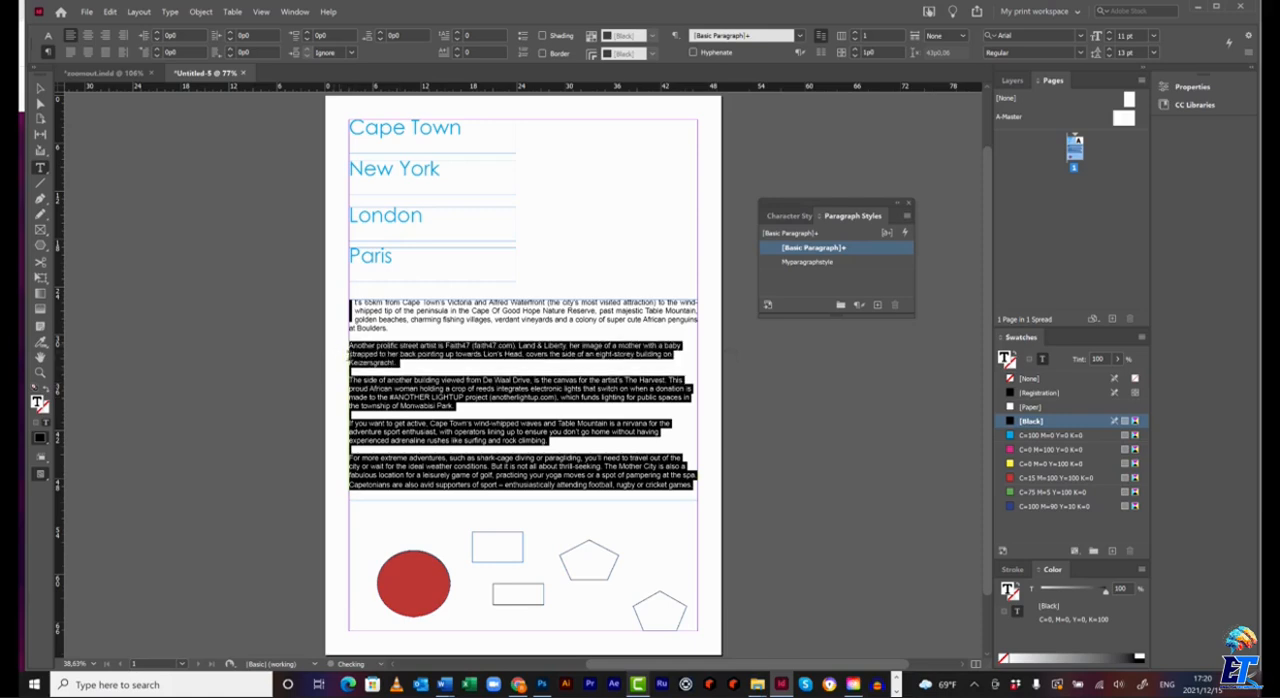
left_click(793, 261)
left_click(715, 450)
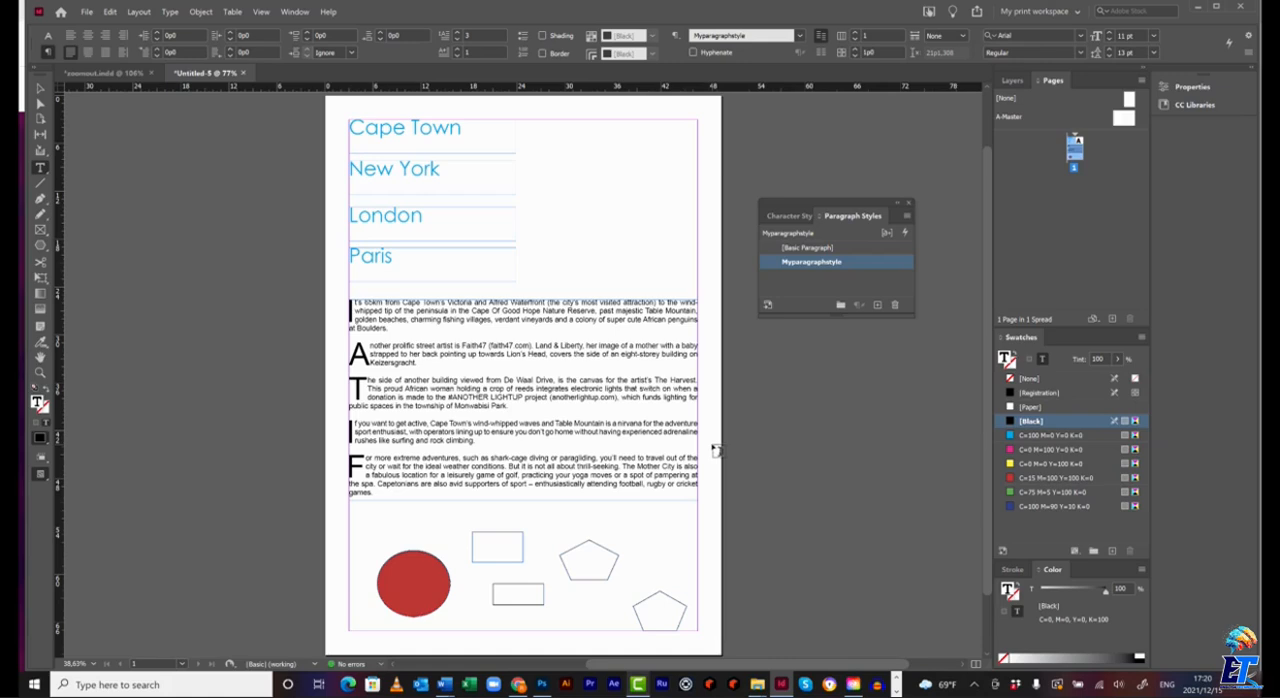
Move the red circle slightly up and to the left, level with the top edge of the upper rectangle.
scroll(716, 448, "down", 2)
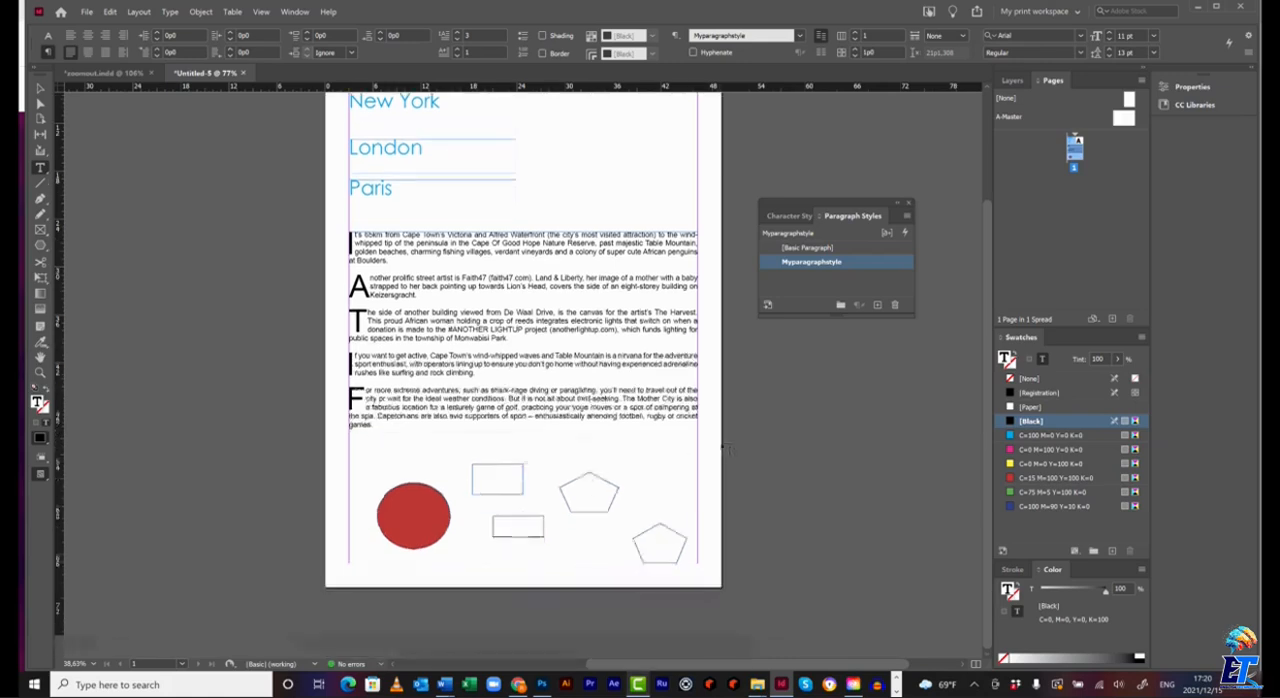
left_click(40, 373)
left_click(794, 595)
left_click(40, 88)
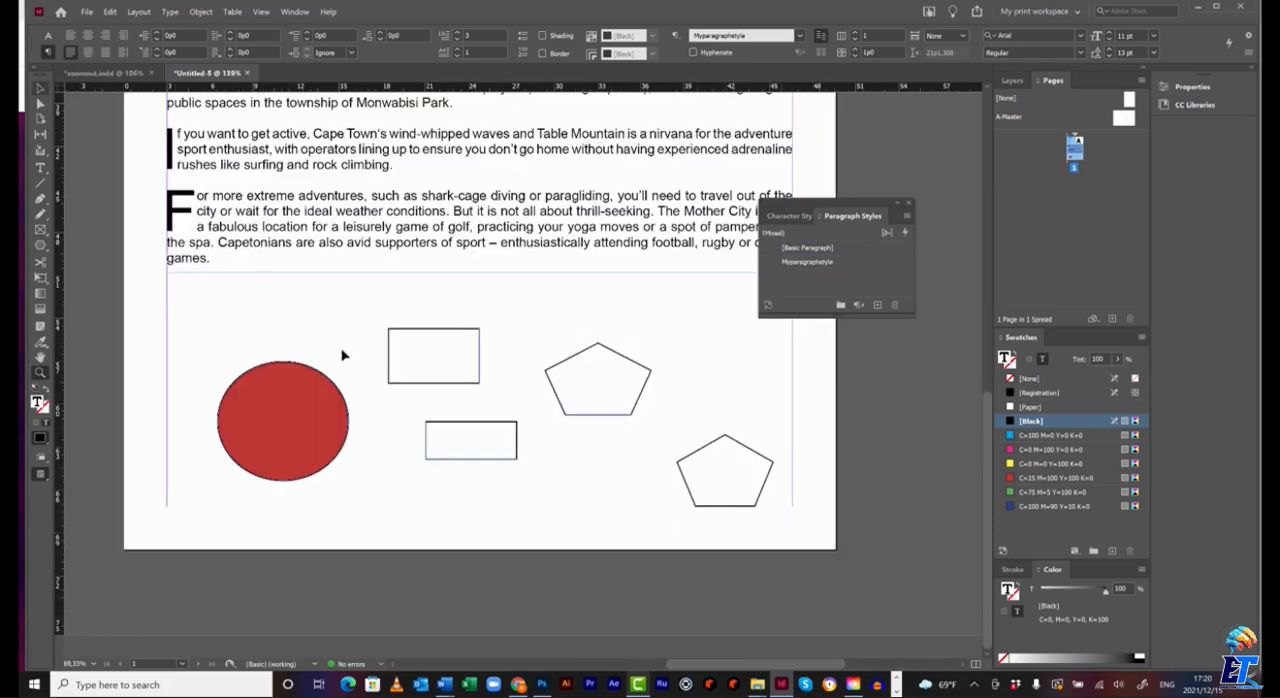
left_click(266, 410)
left_click(266, 410)
left_click_drag(266, 410, 240, 376)
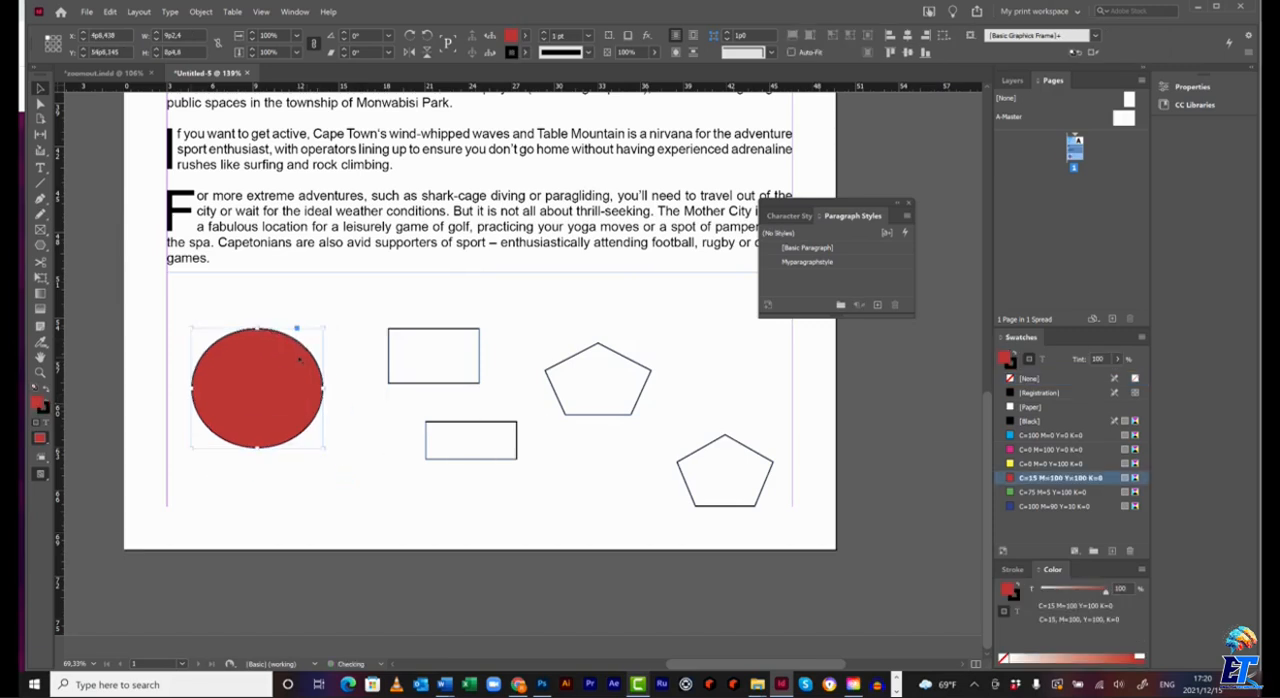
Give the red circle a Dashed (3 and 2) stroke with a weight of 5 pt.
left_click(588, 53)
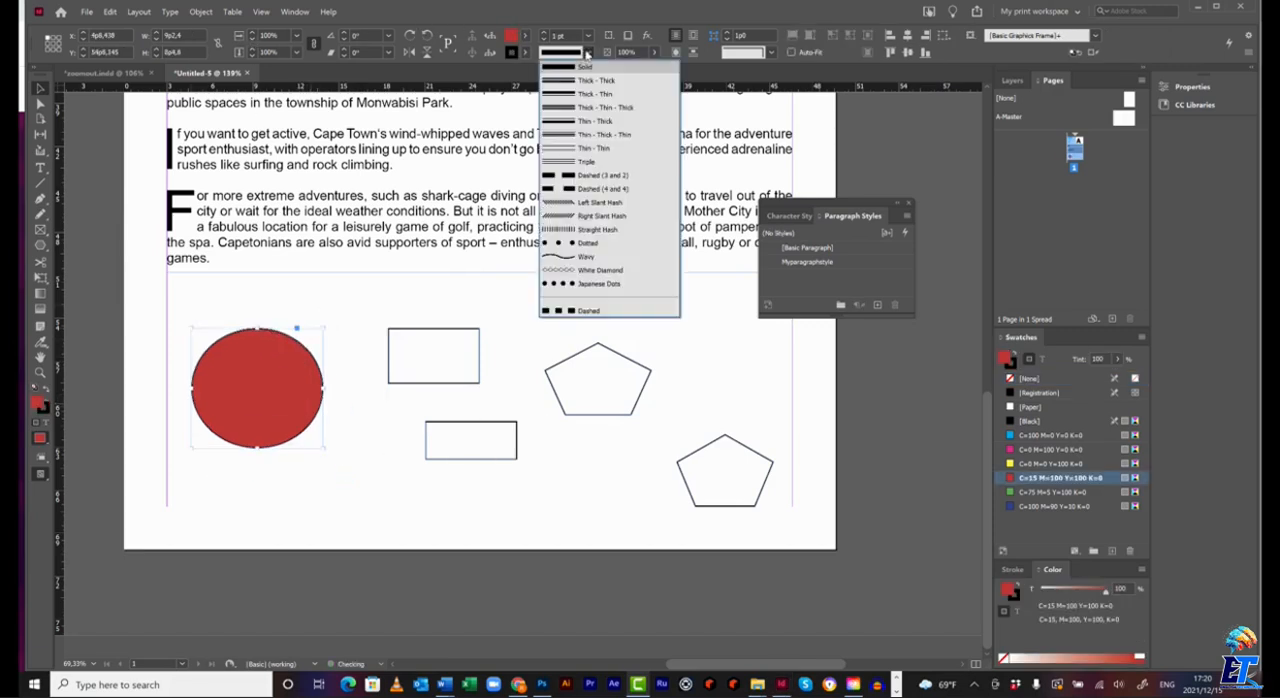
left_click(557, 177)
left_click(588, 35)
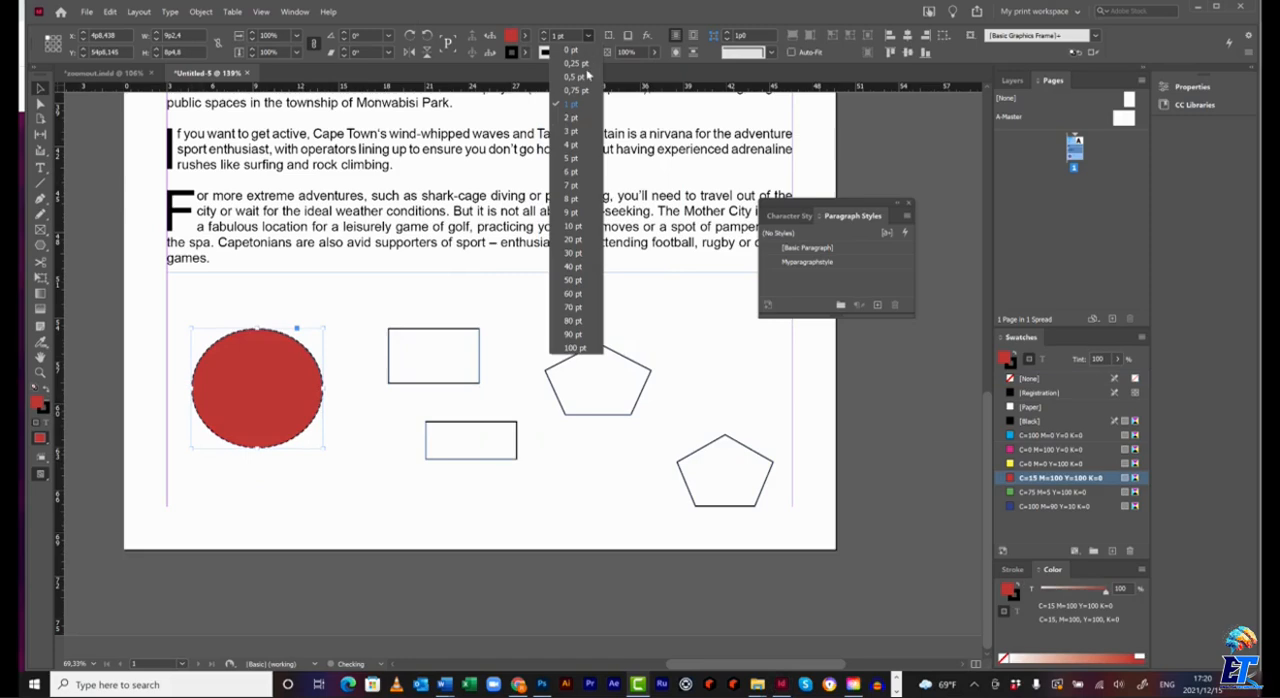
left_click(577, 158)
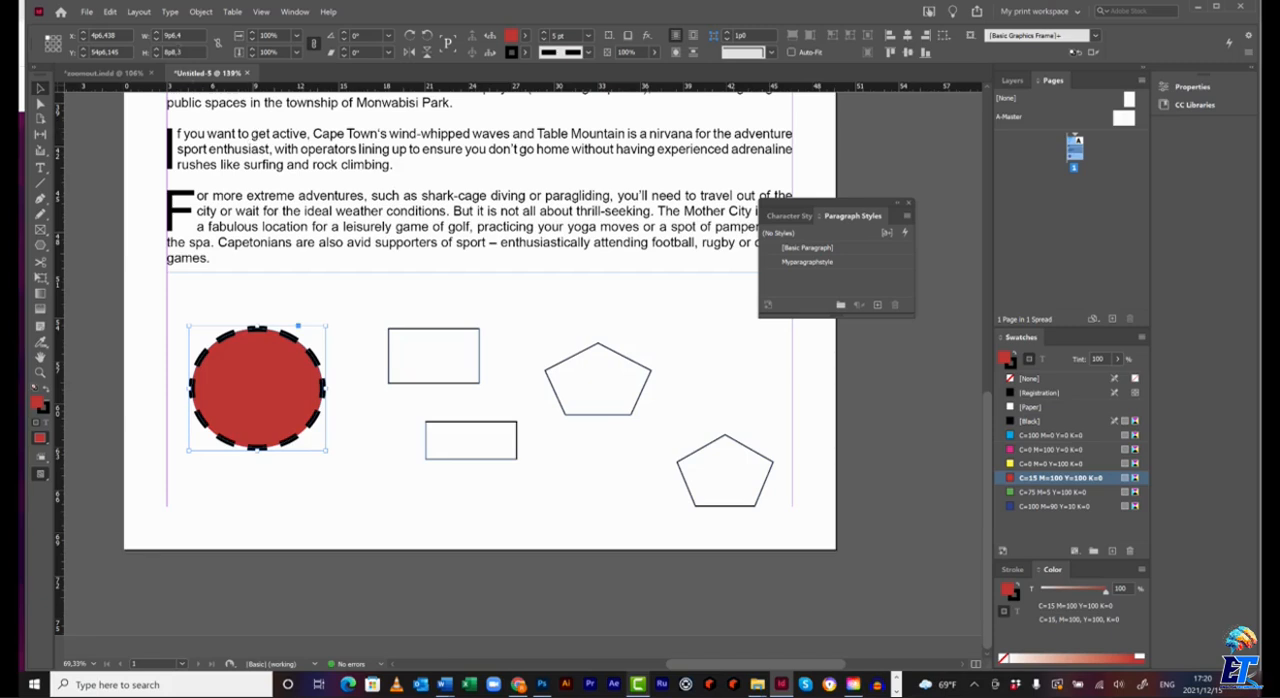
Add a drop shadow to the red circle, using Multiply blending at 75% opacity.
left_click(200, 12)
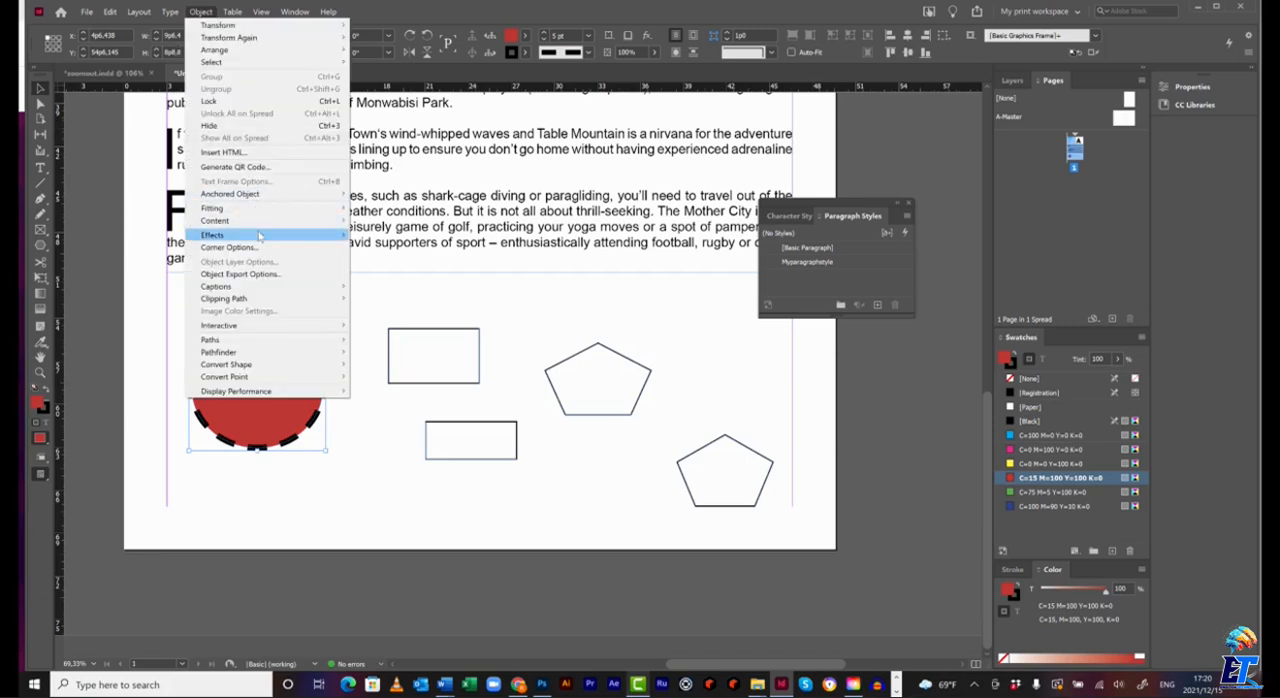
mouse_move(260, 236)
left_click(414, 251)
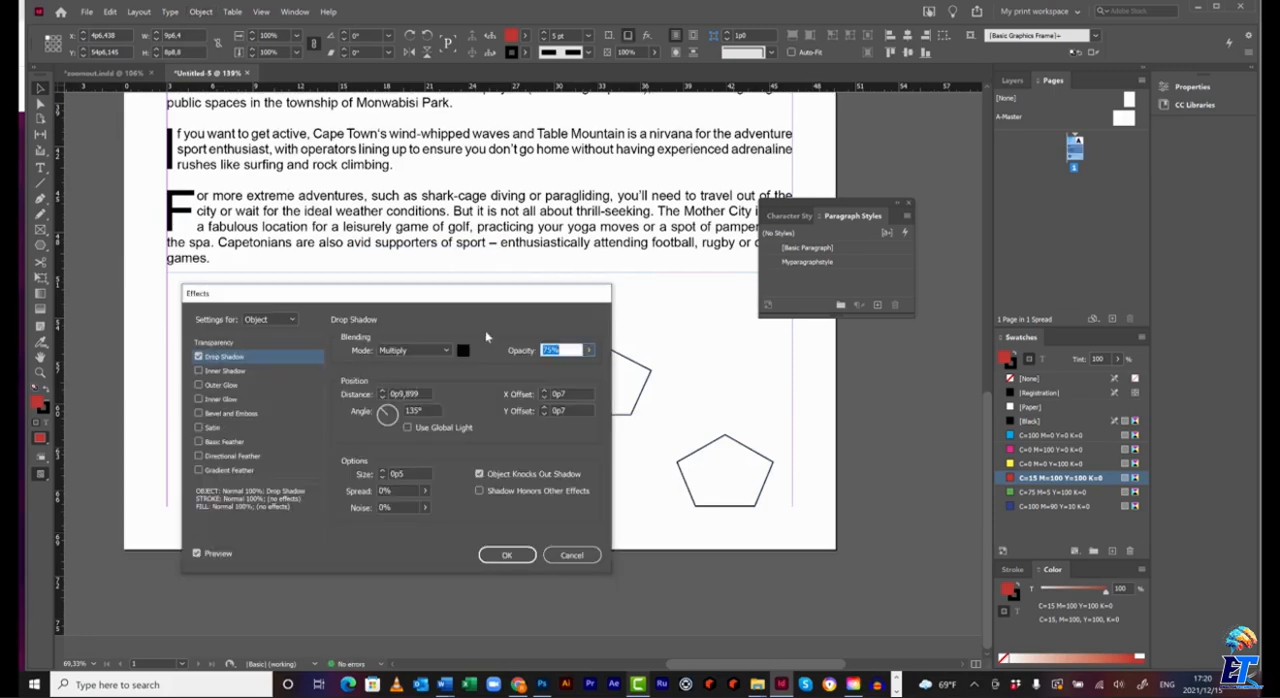
left_click_drag(478, 295, 682, 154)
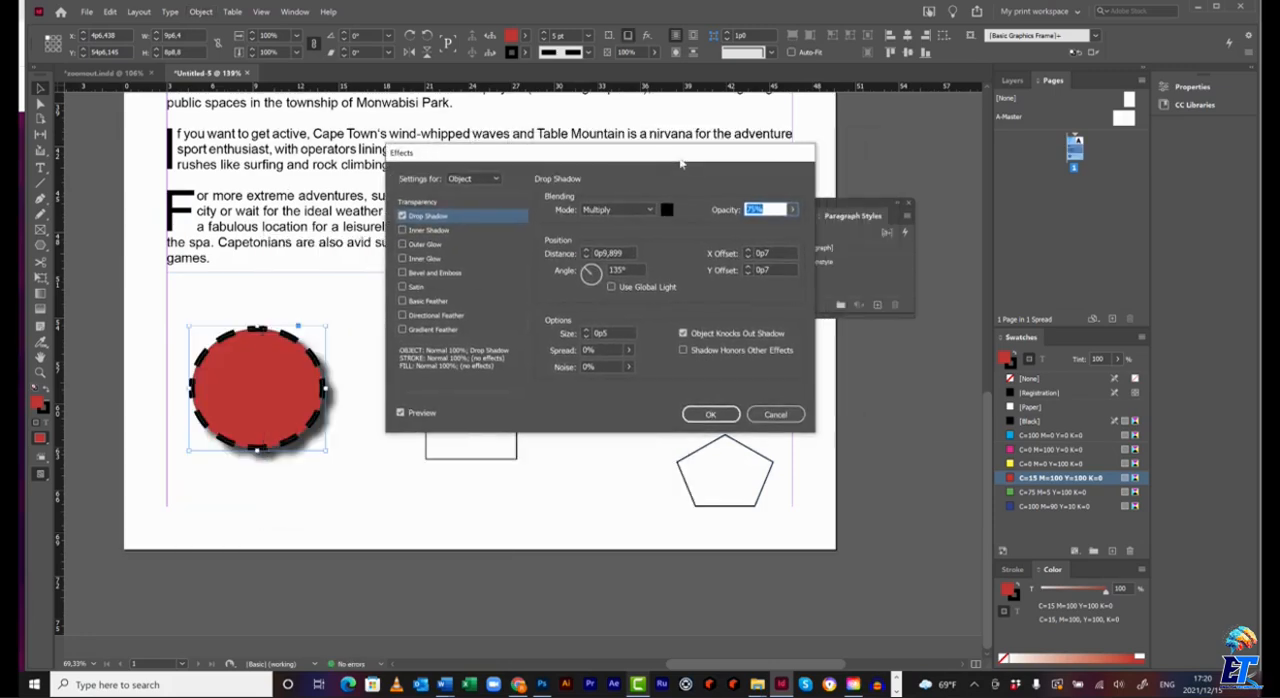
left_click(722, 414)
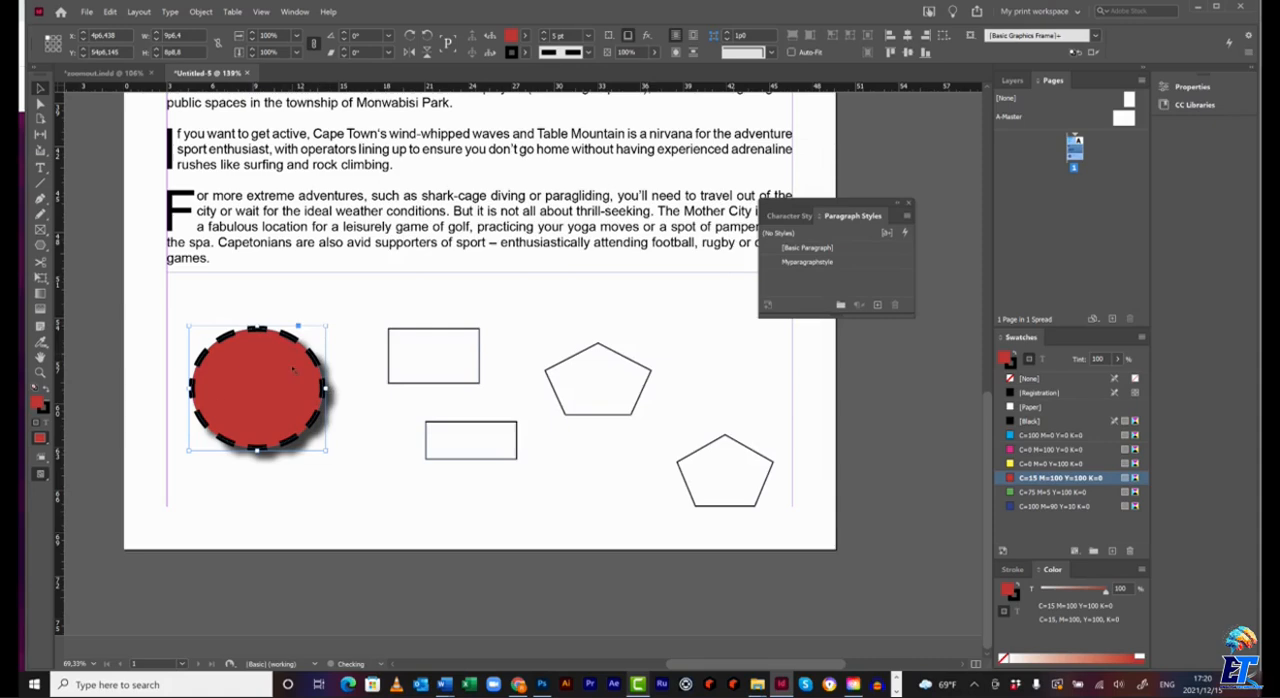
Create a new object style from the formatted red circle, name it Myobjectstyle, and apply it to the selection.
left_click(295, 11)
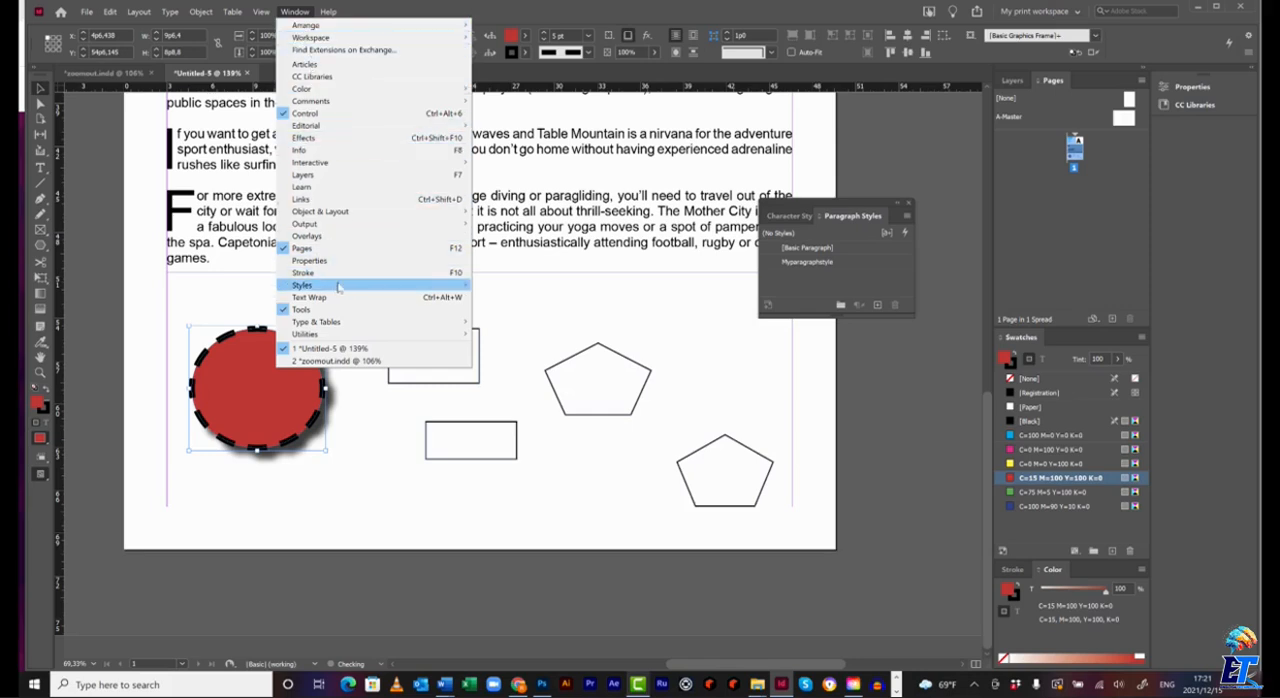
mouse_move(338, 287)
left_click(537, 311)
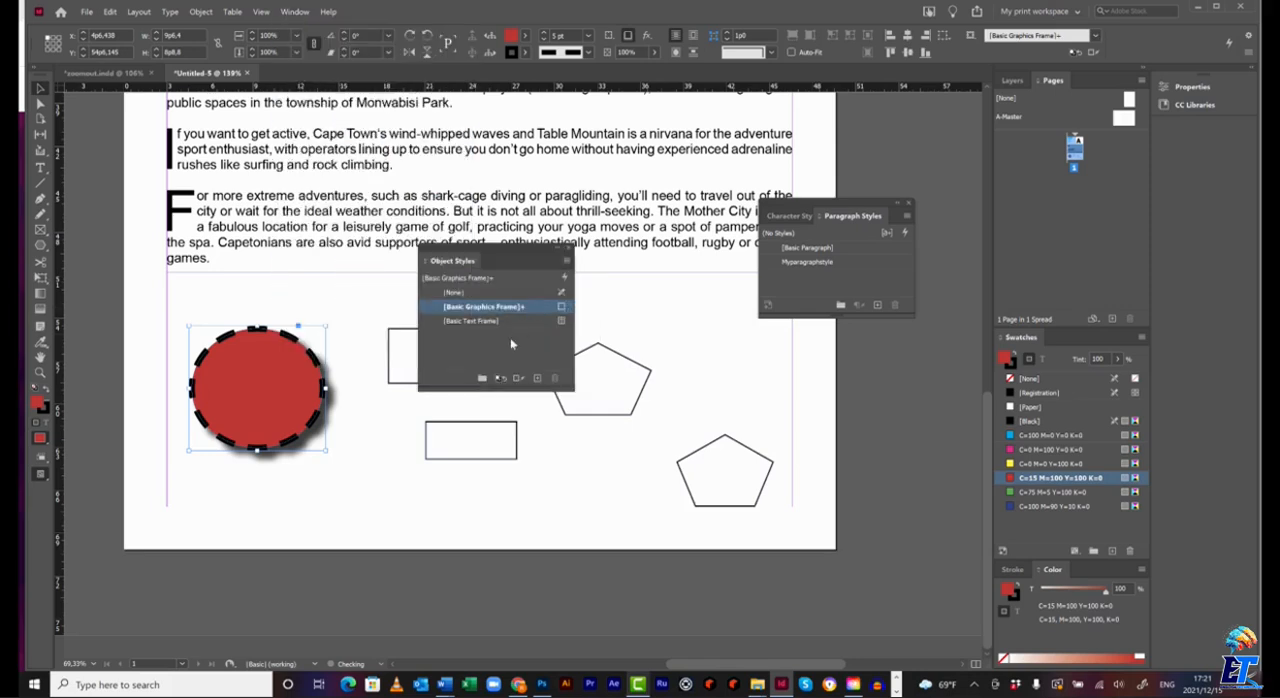
left_click(566, 260)
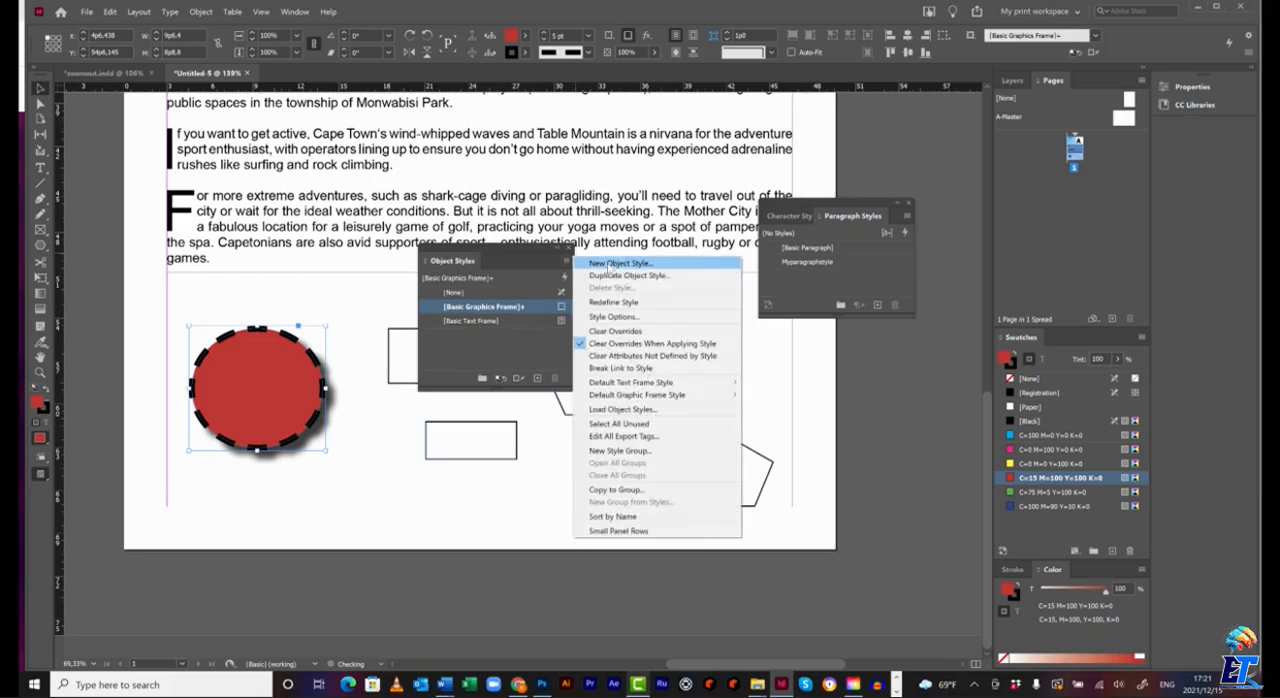
left_click(608, 264)
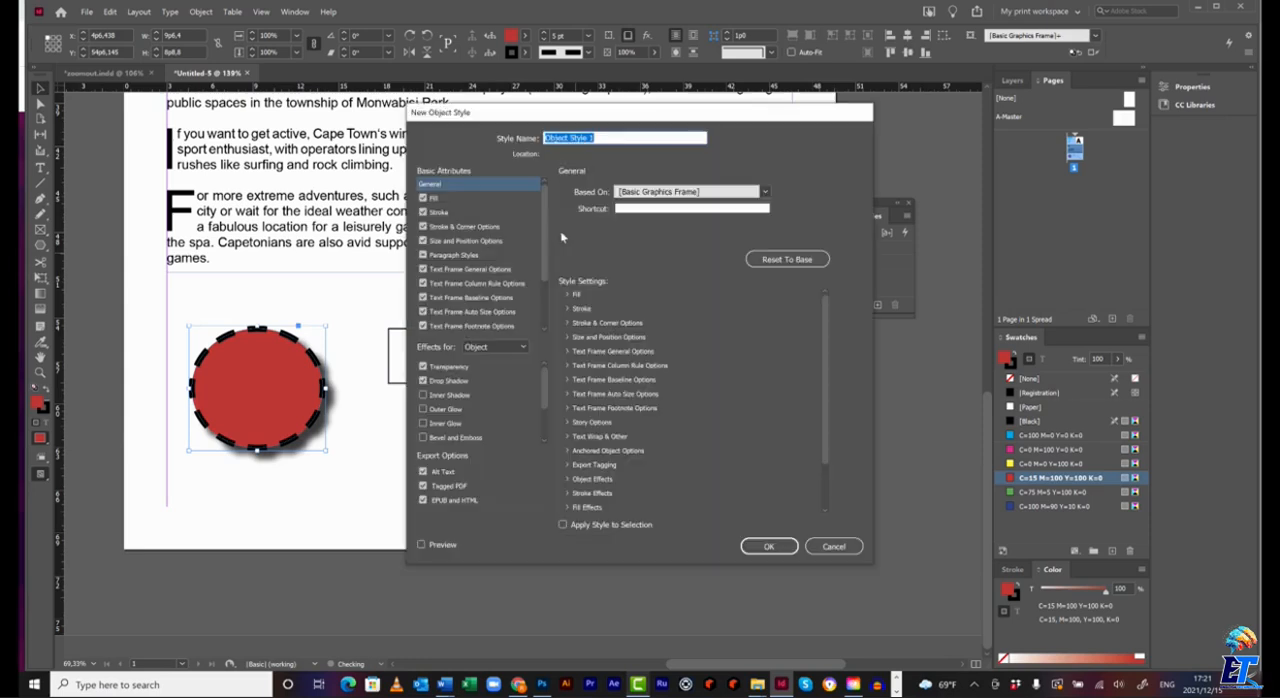
type("Myo")
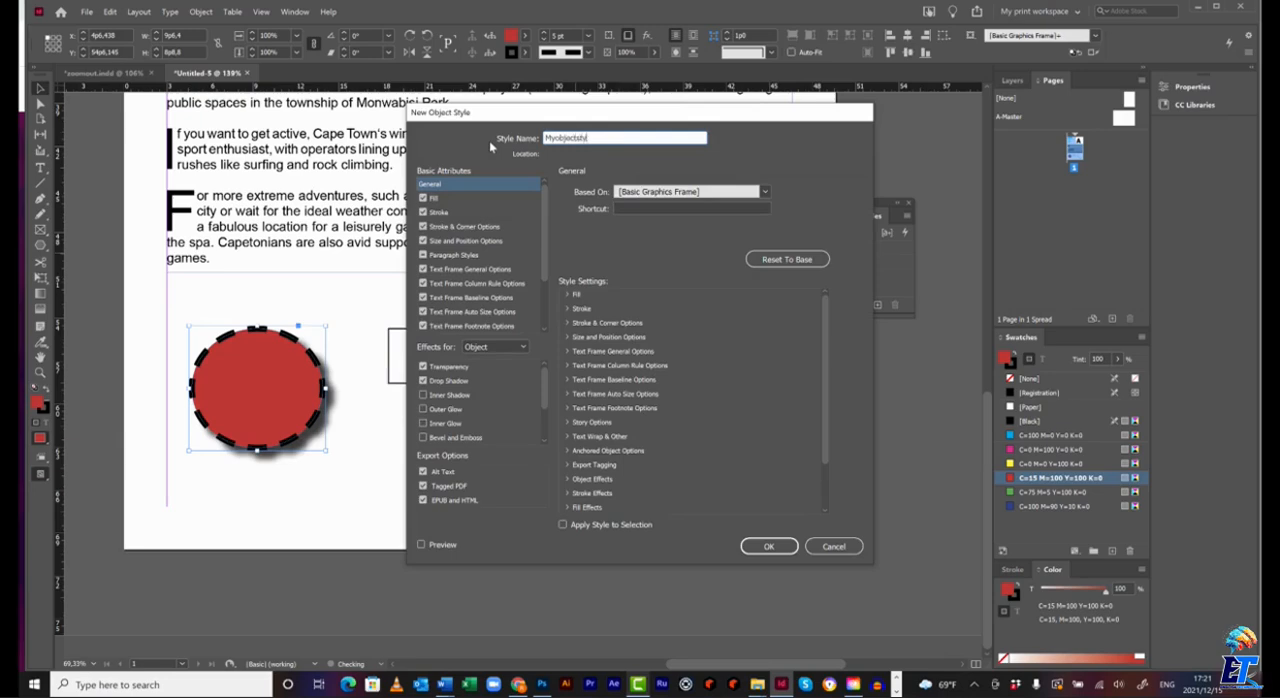
left_click(564, 525)
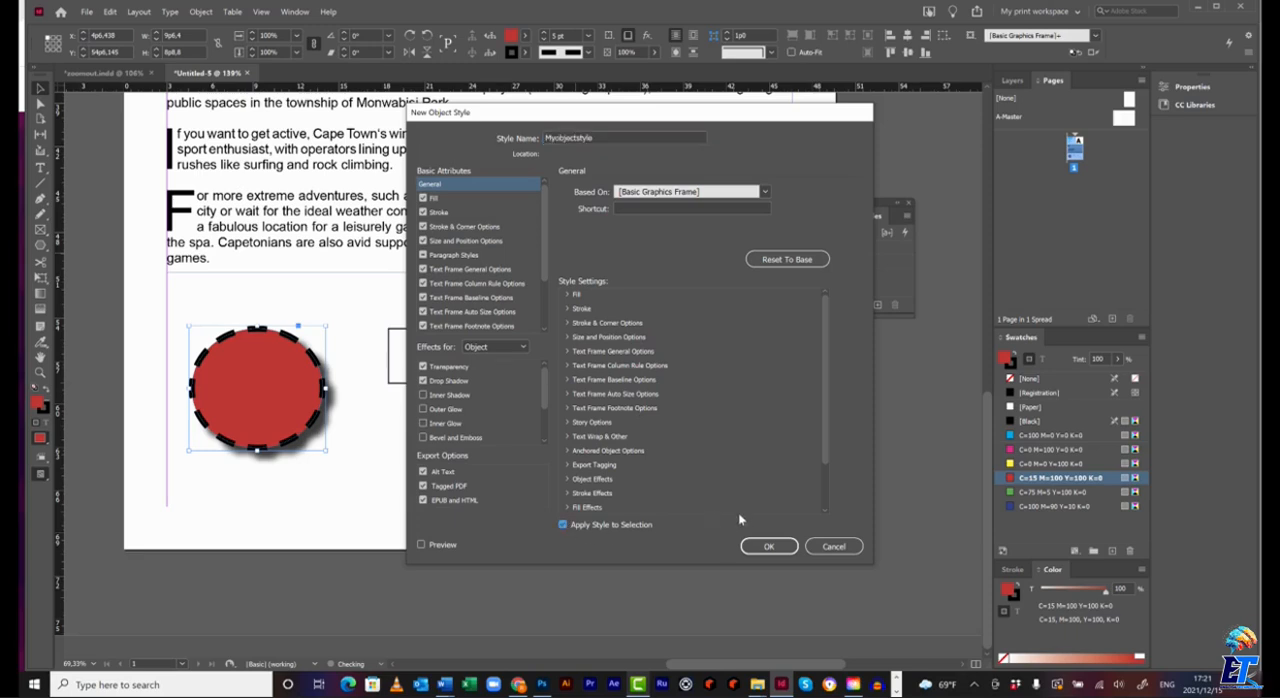
left_click(773, 548)
Apply the Myobjectstyle object style to the two rectangles and two pentagons.
left_click_drag(507, 250, 280, 173)
left_click_drag(386, 281, 773, 522)
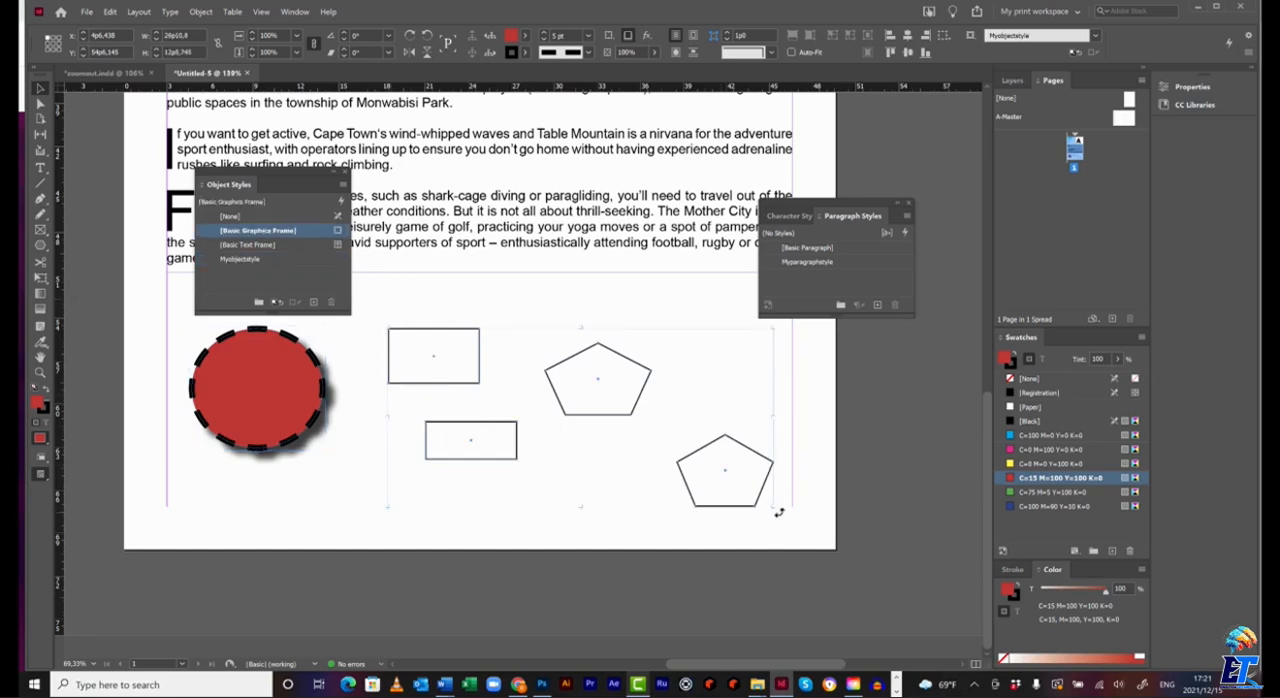
left_click(256, 262)
left_click(851, 420)
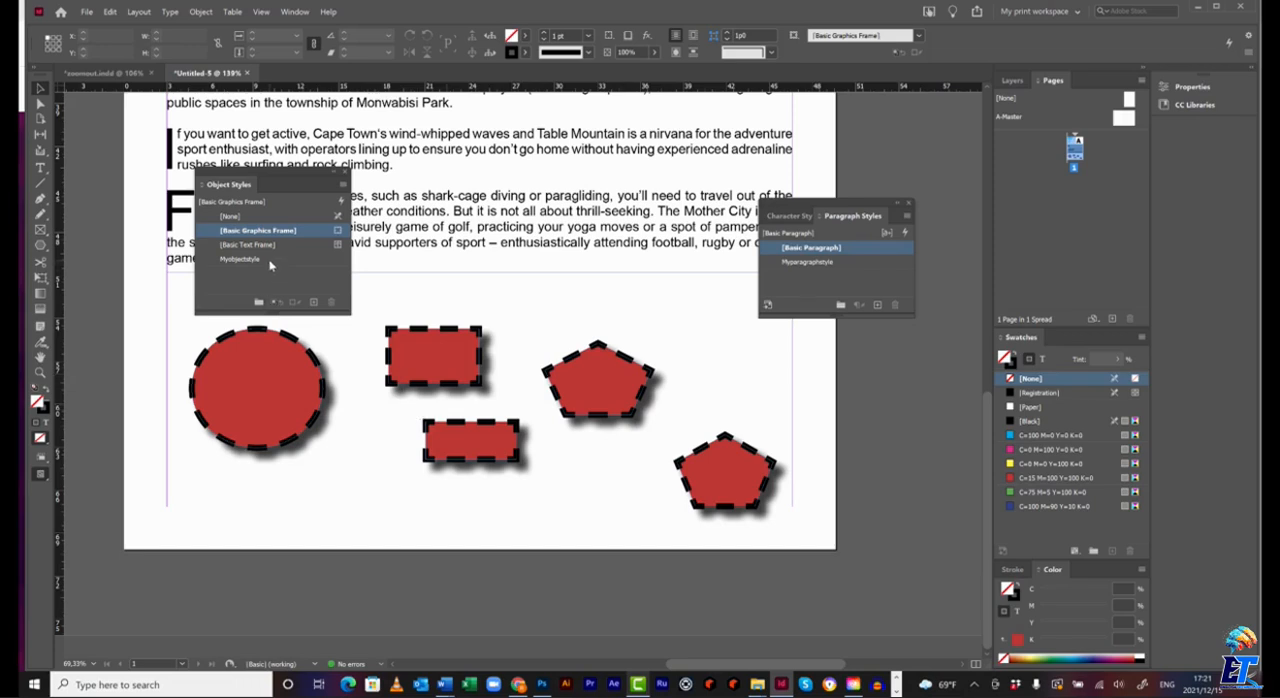
Change the fill colour in the Myobjectstyle object style to C=100 M=0 Y=0 K=0.
double_click(240, 259)
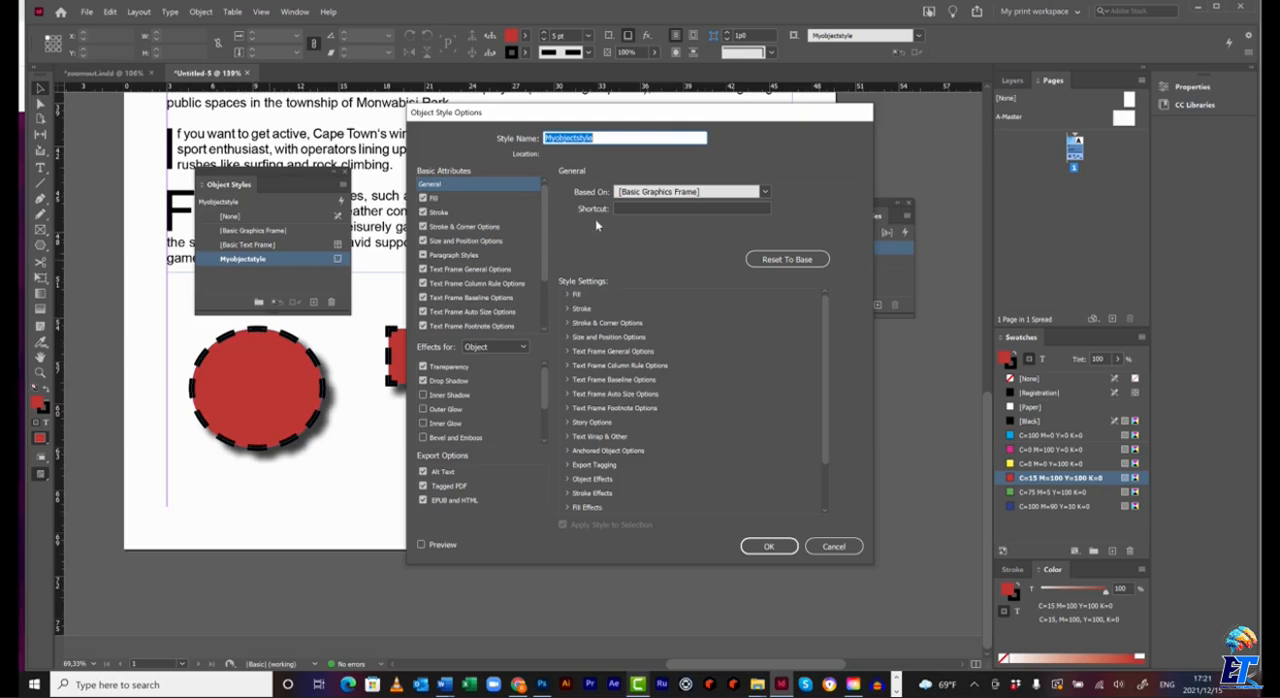
left_click(434, 198)
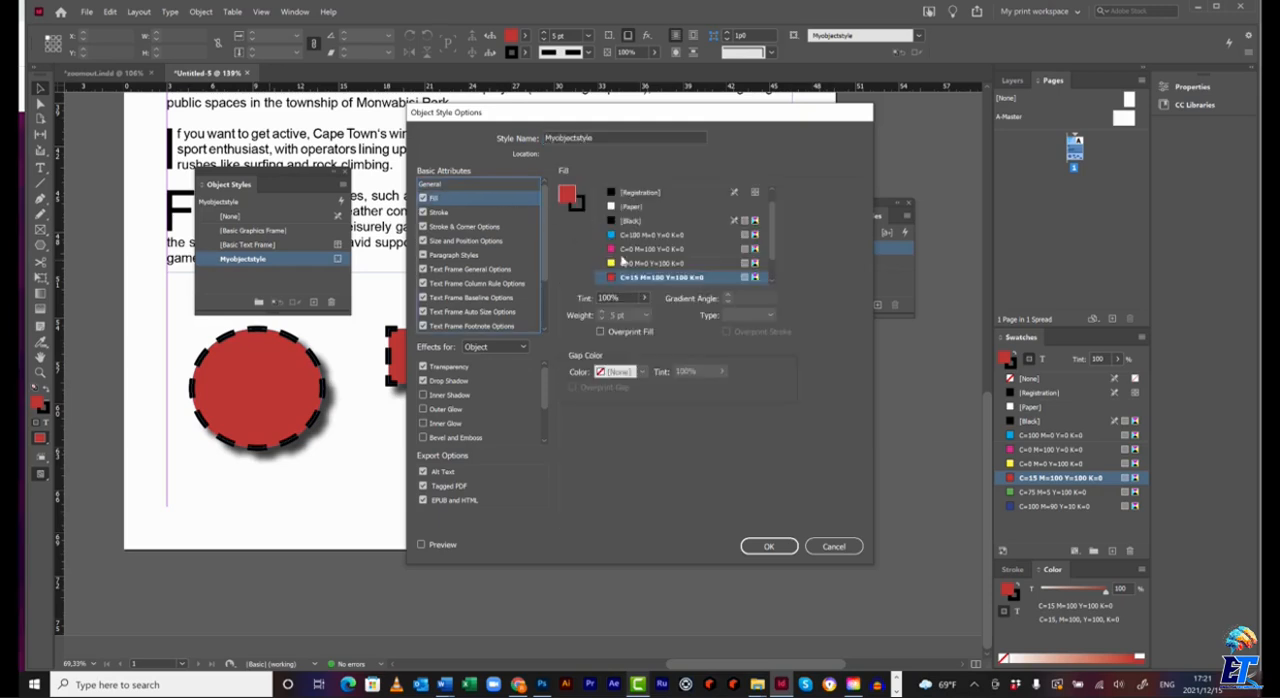
left_click(768, 545)
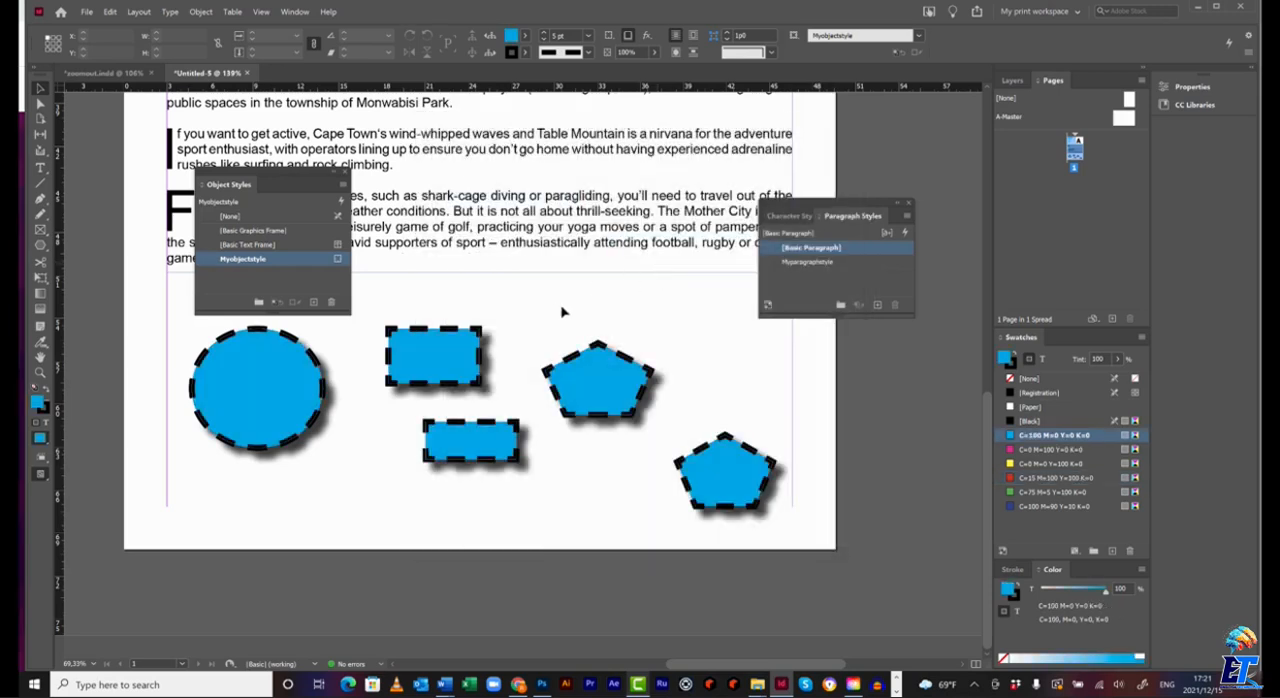
Remove the drop caps from the Myparagraphstyle paragraph style by reducing the drop cap lines to 1, and close the floating style panels.
scroll(566, 310, "up", 5)
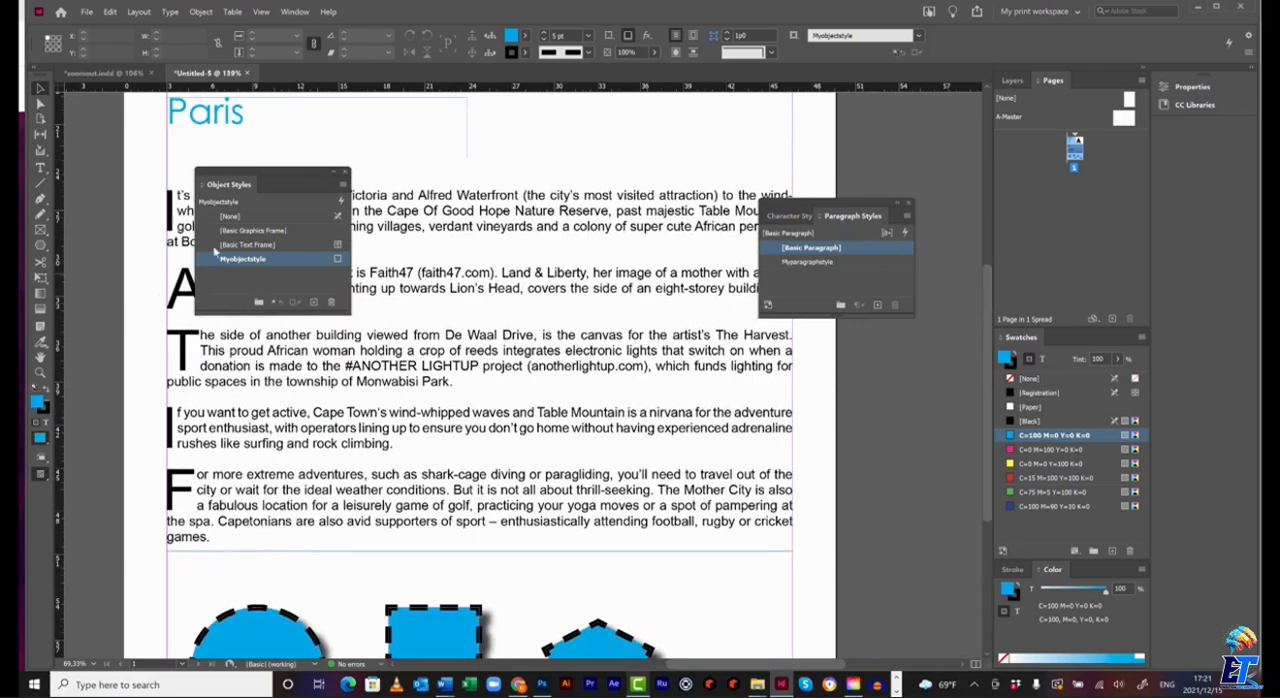
left_click_drag(292, 175, 682, 179)
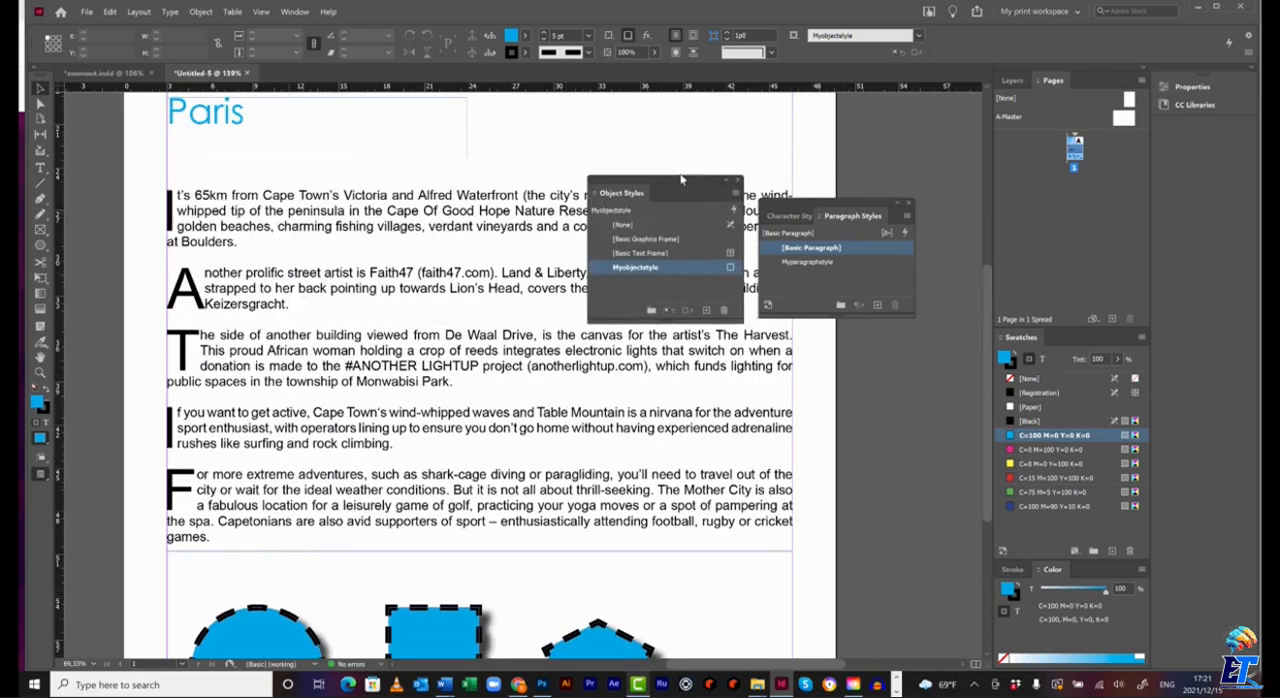
left_click(815, 262)
double_click(815, 262)
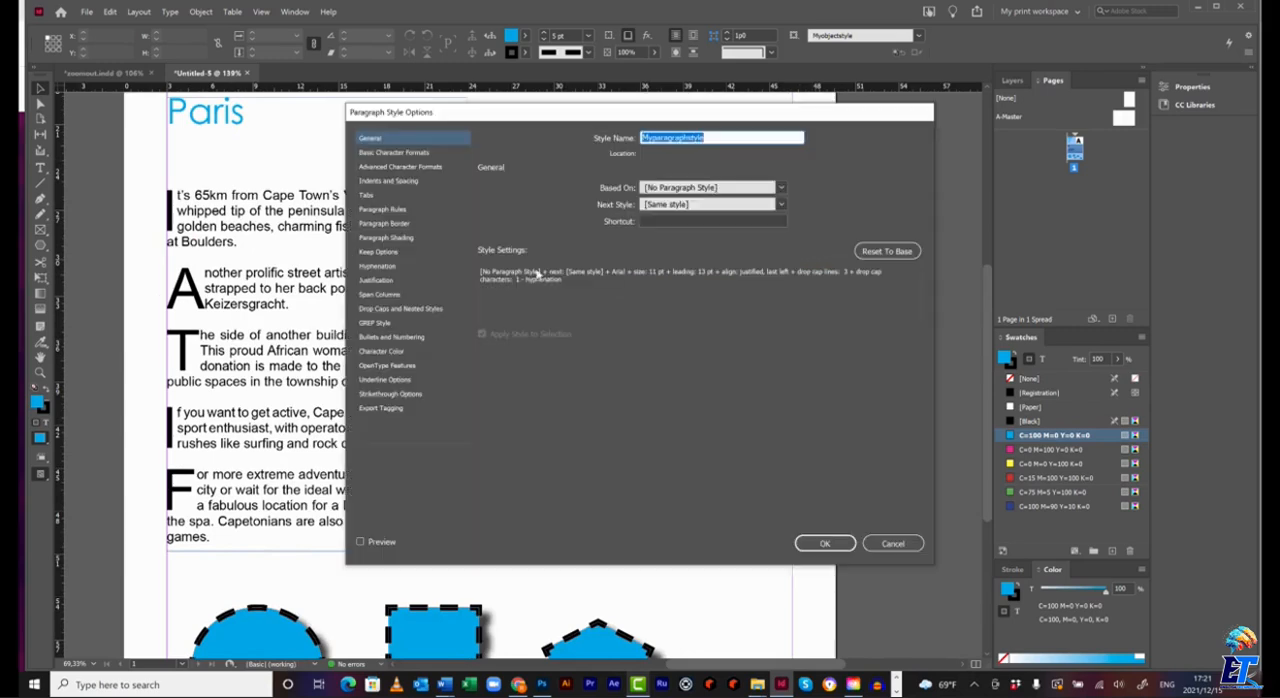
left_click(401, 308)
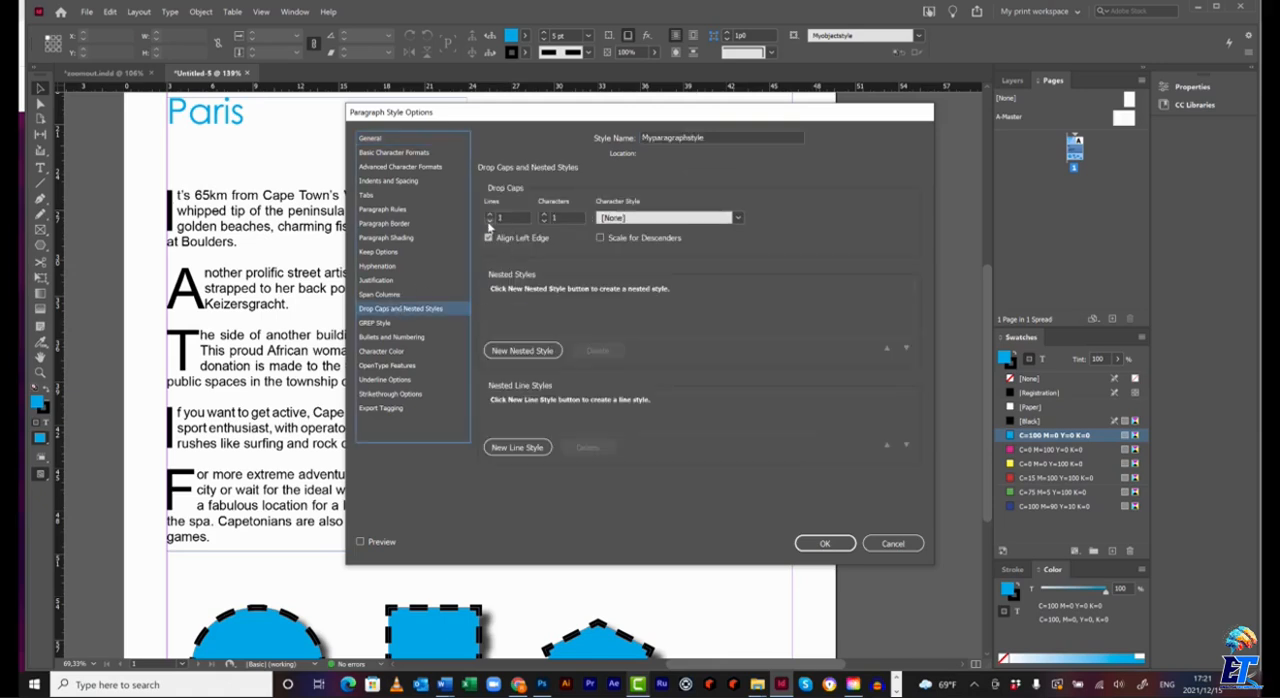
left_click(825, 543)
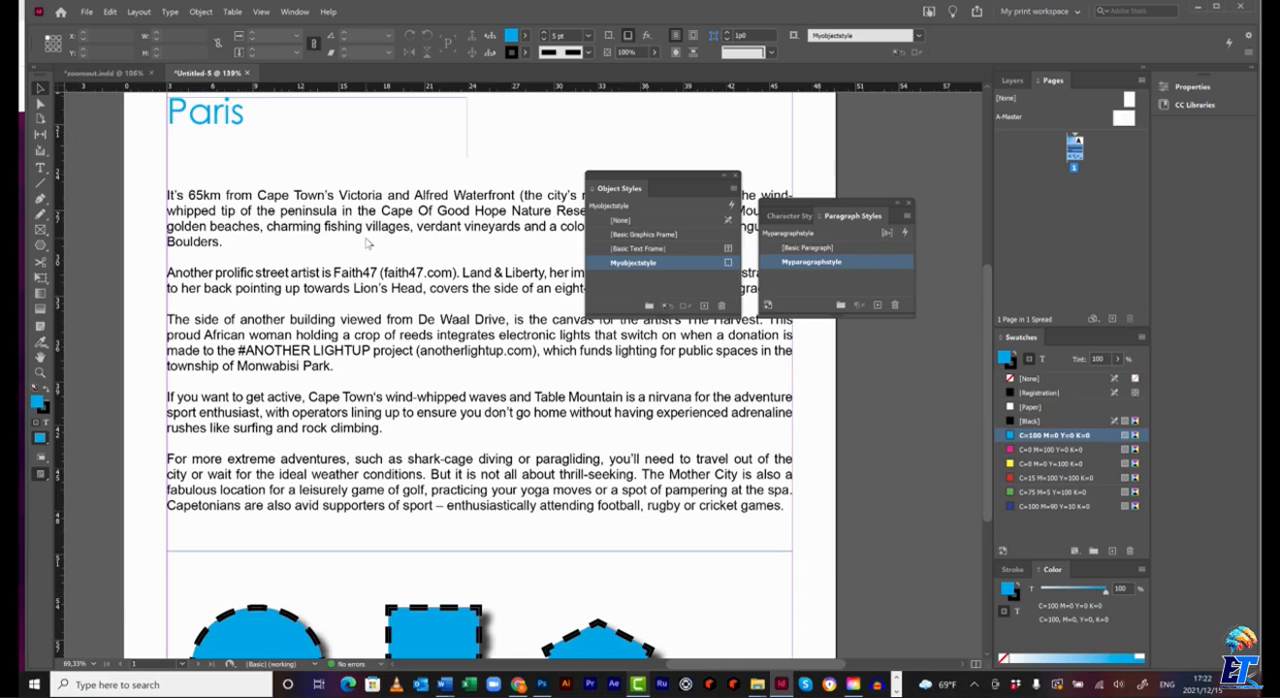
left_click(734, 177)
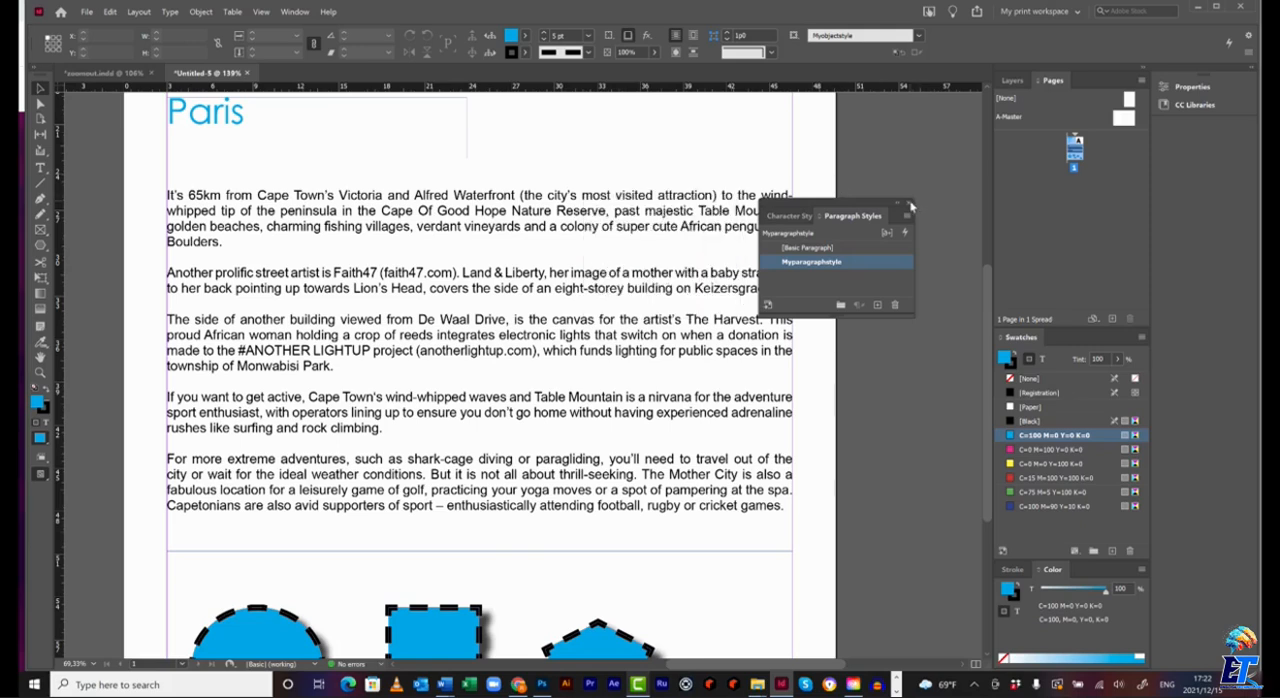
left_click(909, 203)
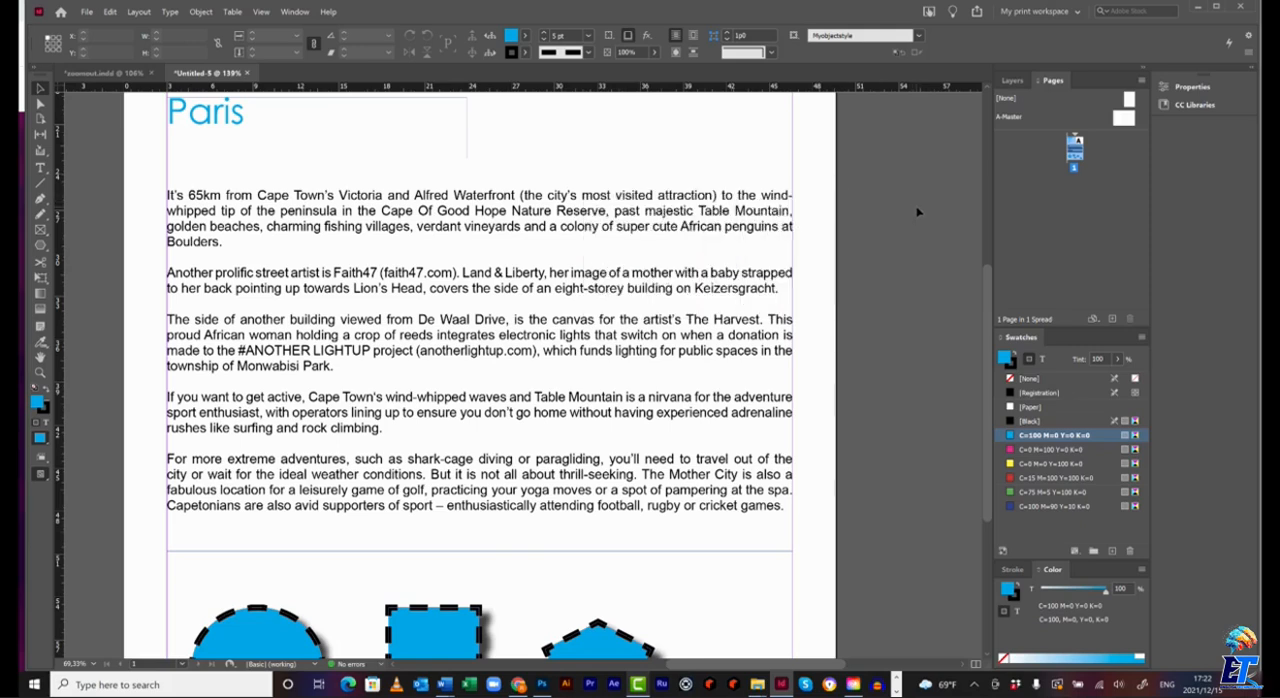